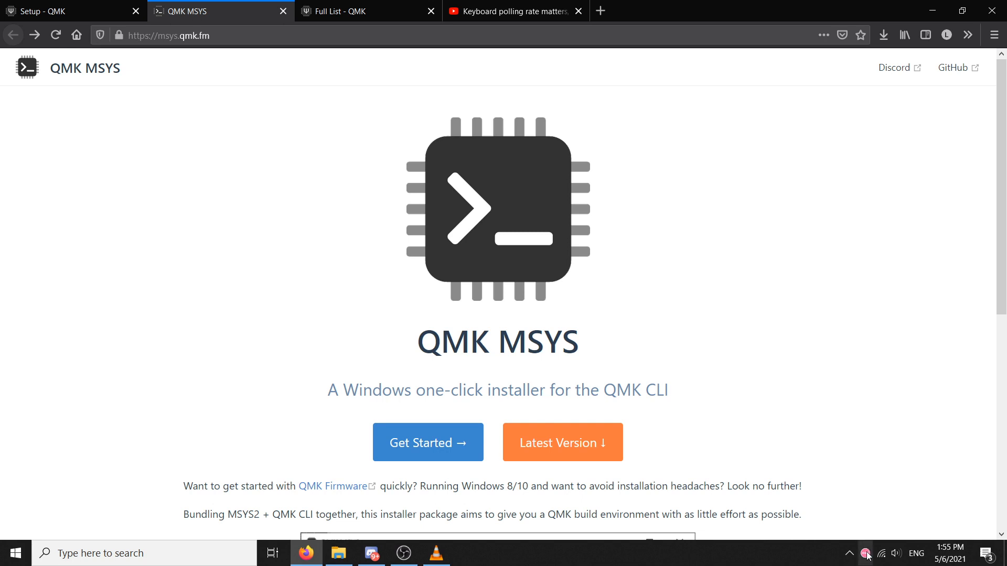
Switch to osu! and play the start of the oyasumi (Speed Up Ver.) beatmap on schoolboy's Extra difficulty, quitting partway
click(866, 554)
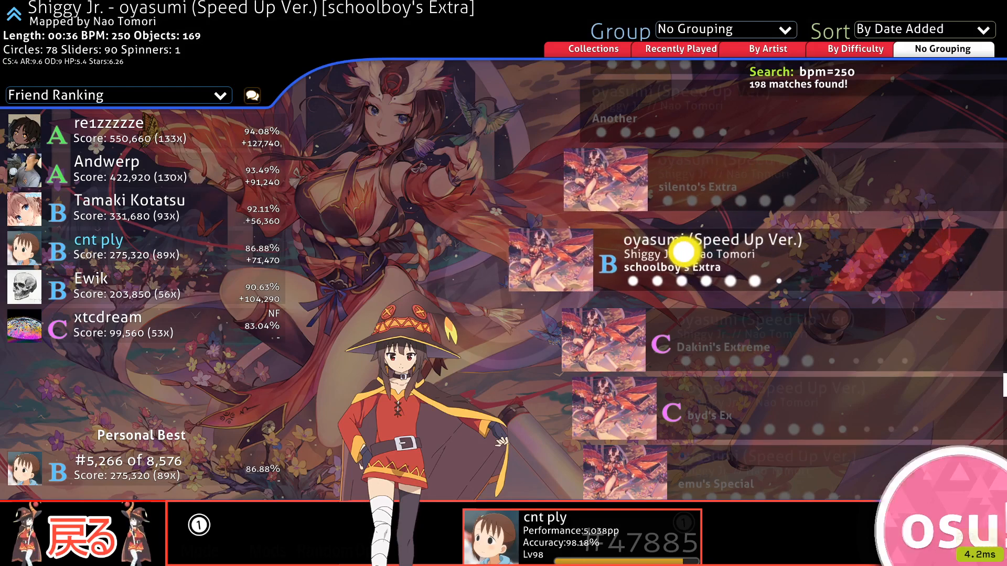
click(663, 234)
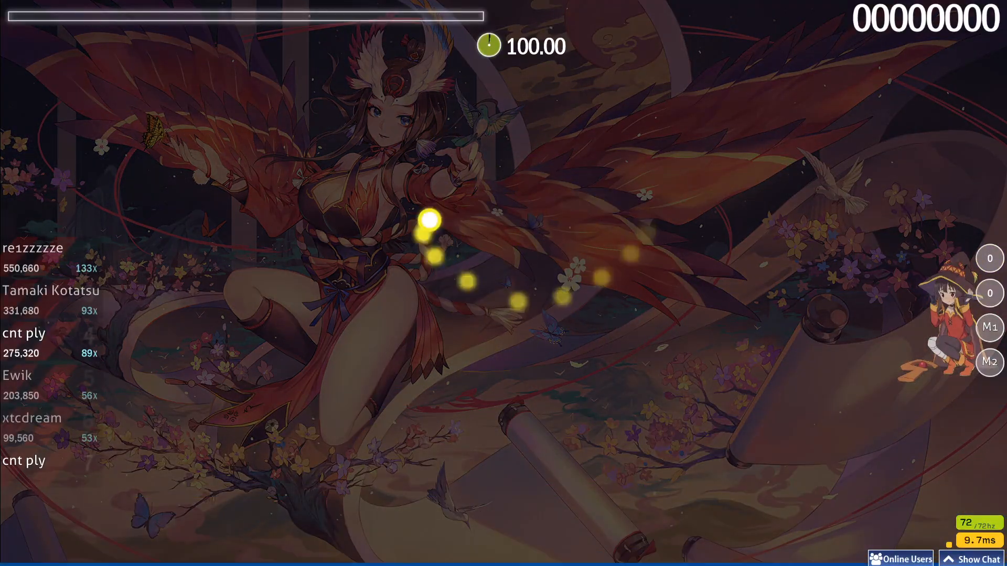
key(z)
key(x)
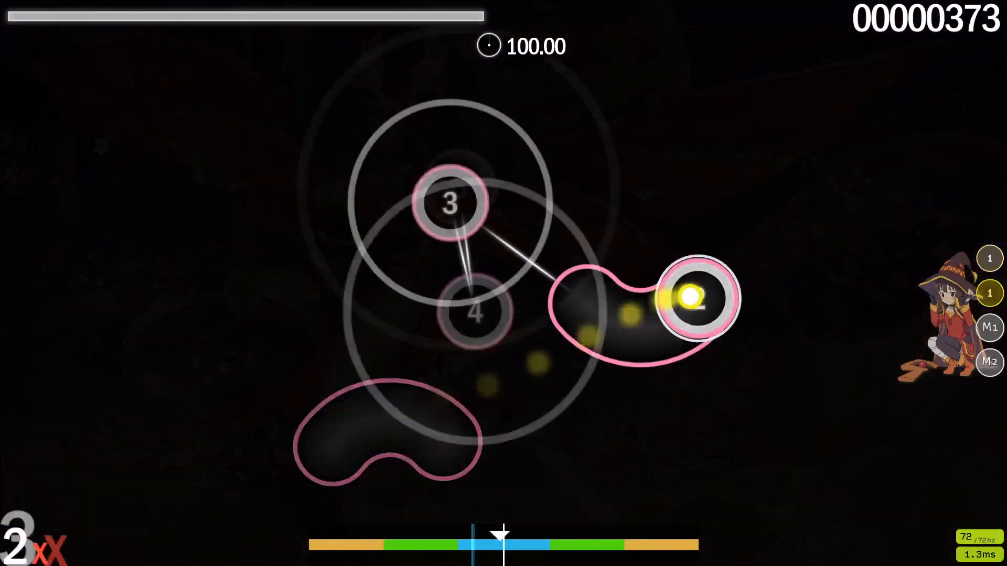
key(z)
key(x)
key(z)
key(x)
key(z)
key(x)
key(x)
key(x)
key(x)
key(x)
key(x)
key(x)
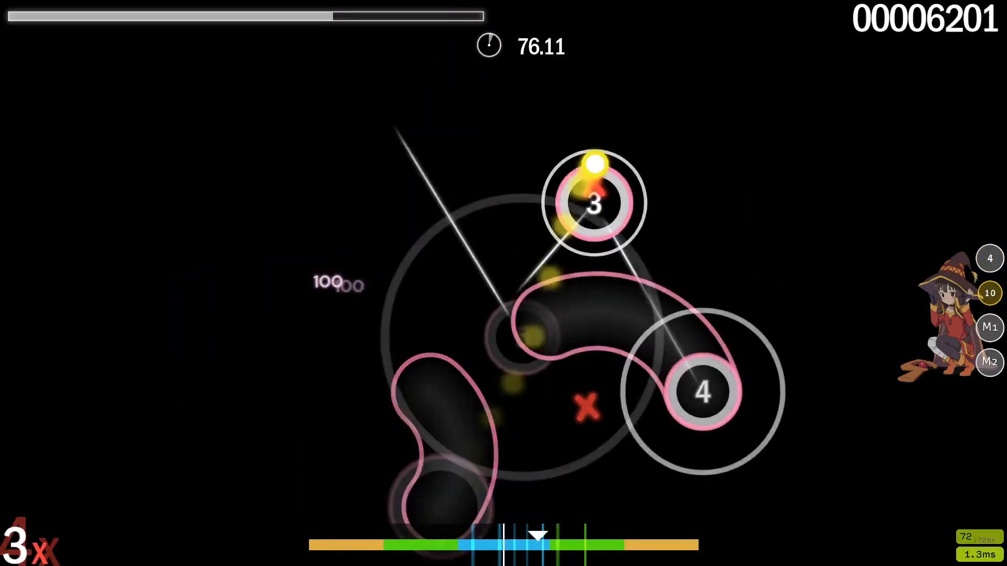
key(z)
key(x)
key(z)
key(z)
key(x)
key(z)
key(z)
key(x)
key(z)
key(x)
key(z)
key(x)
key(z)
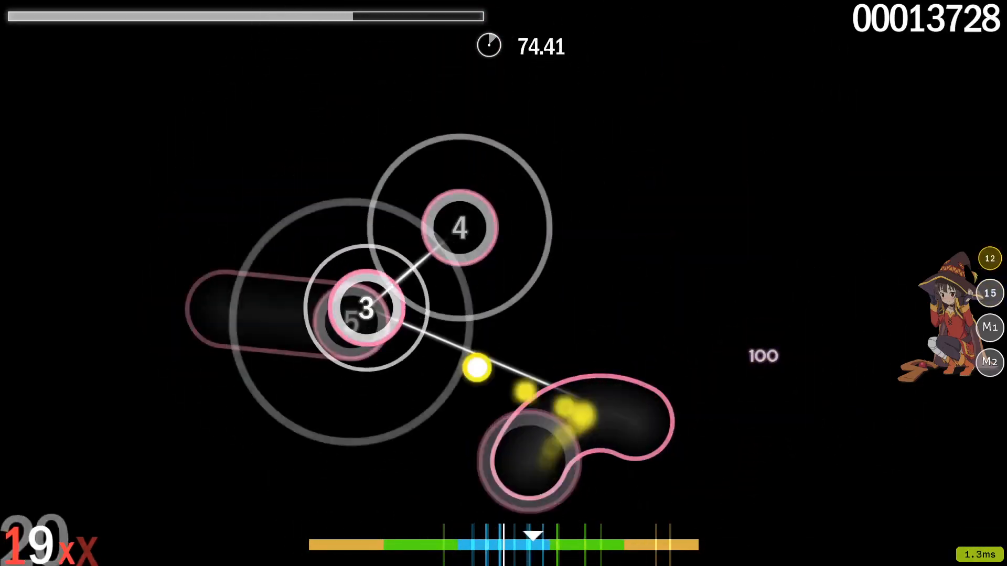
key(x)
key(z)
key(x)
key(Escape)
click(512, 162)
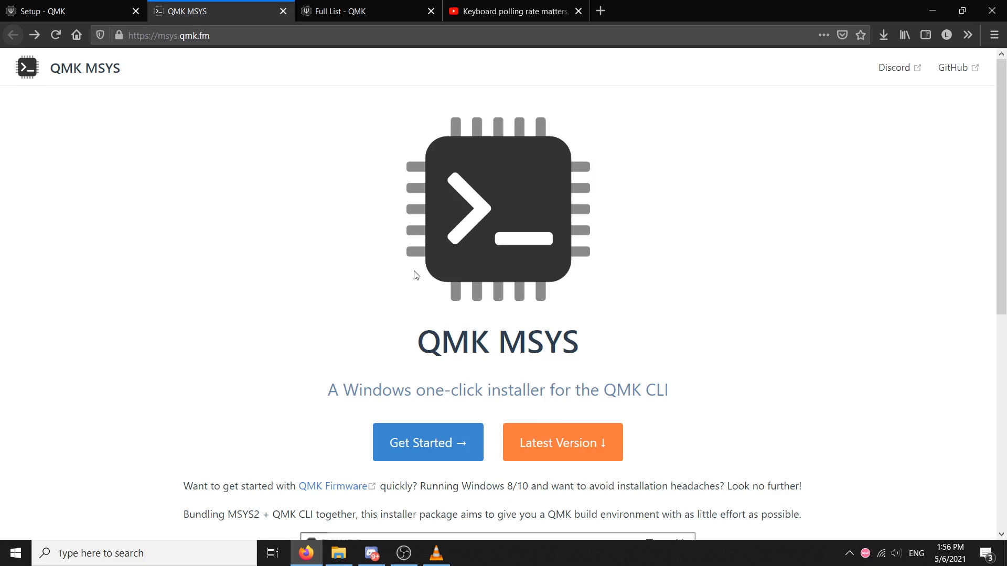
View the GitHub release page for the latest QMK MSYS version, and return to the QMK MSYS homepage
click(545, 440)
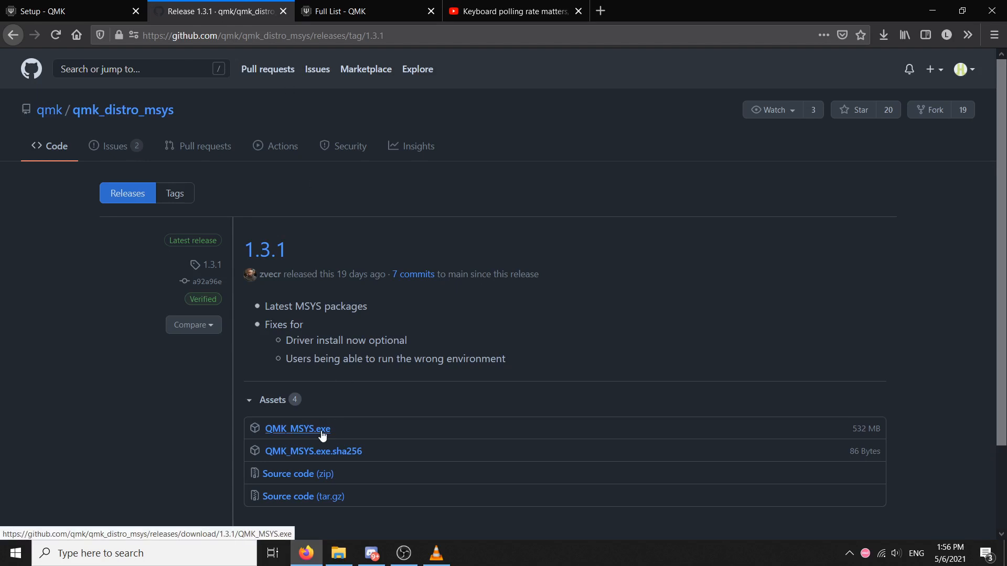
click(13, 36)
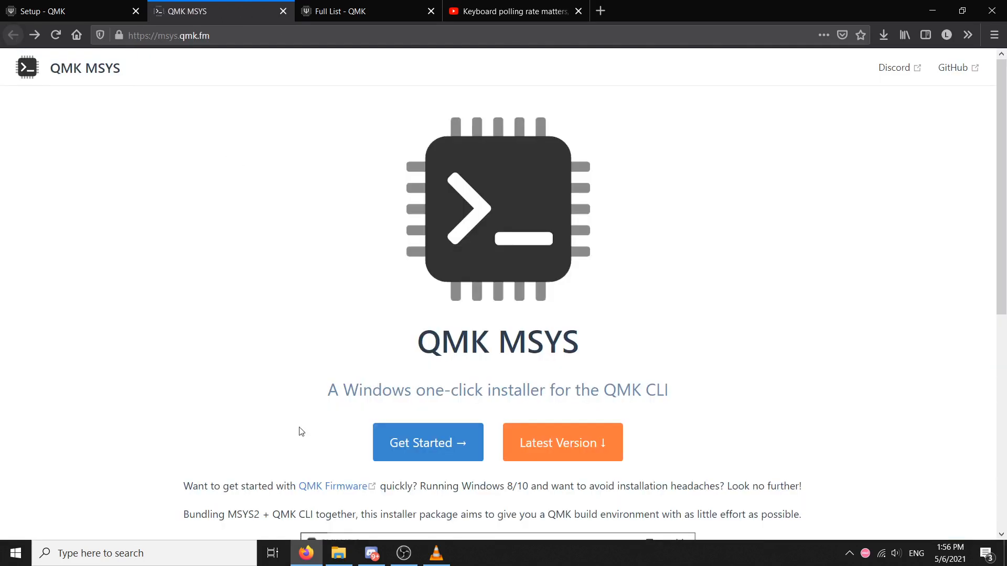
Launch QMK MSYS from a Windows search and run the command "qmk setup"
click(194, 563)
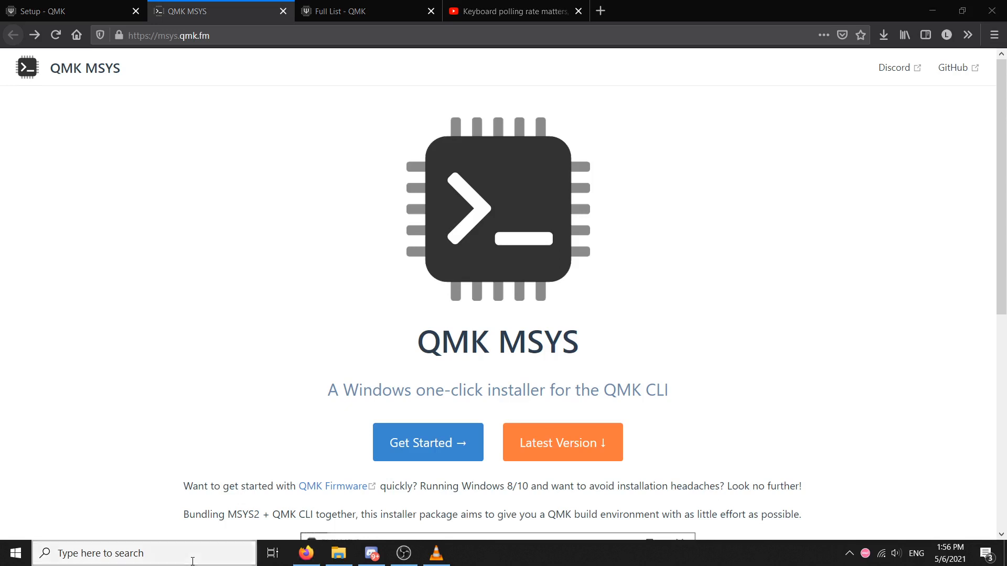
text(qmk)
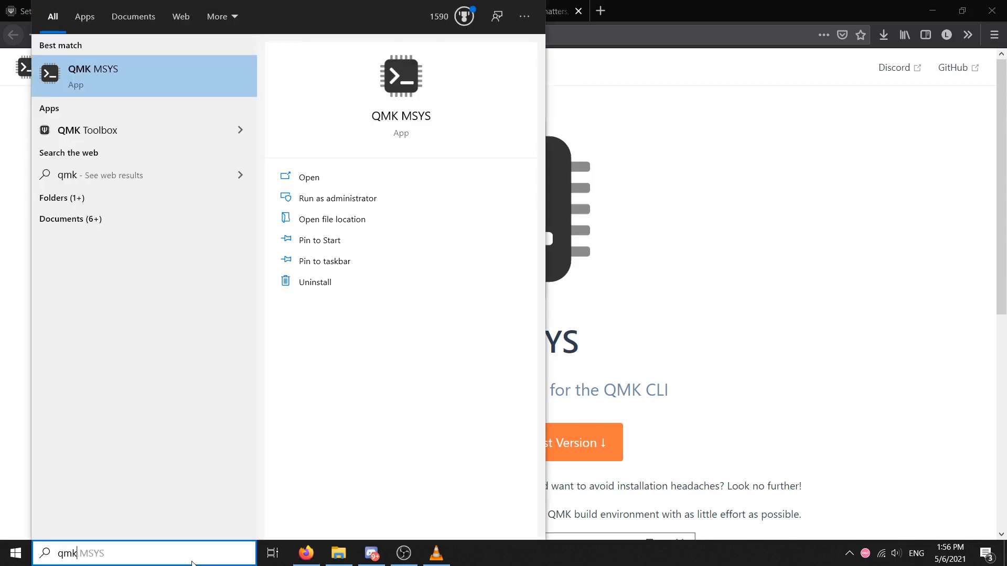
key(Return)
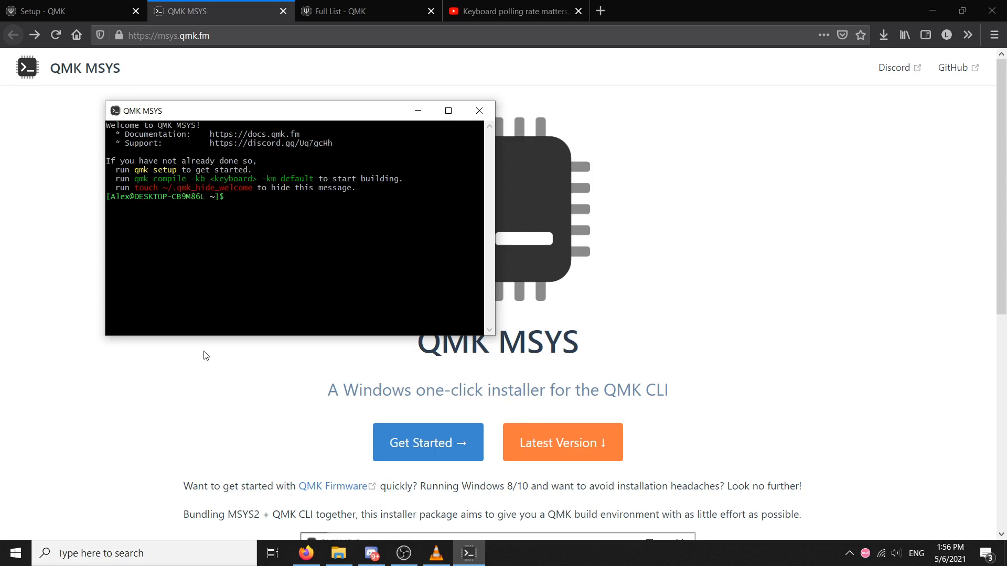
drag(288, 115, 635, 200)
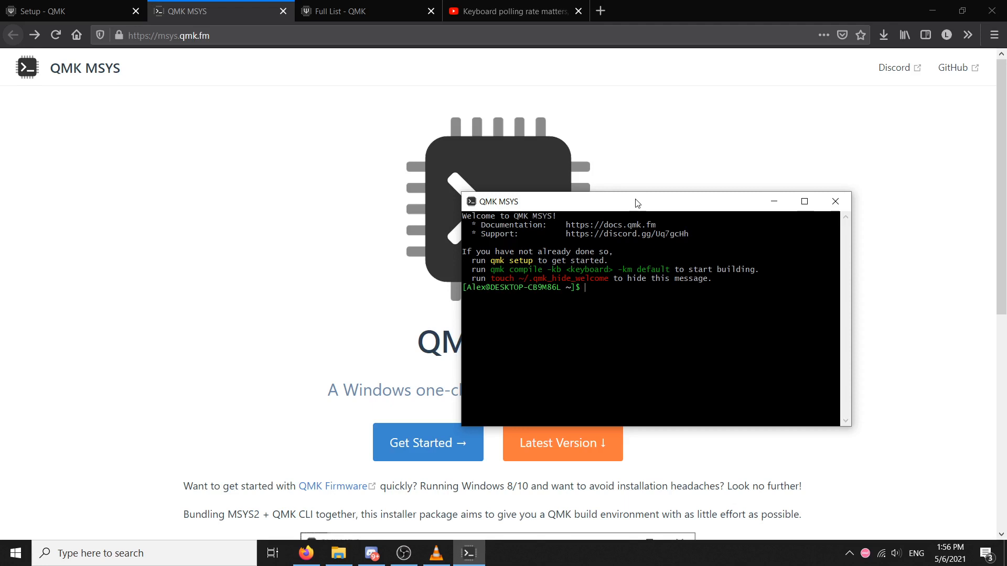
text(qmk setup)
key(Return)
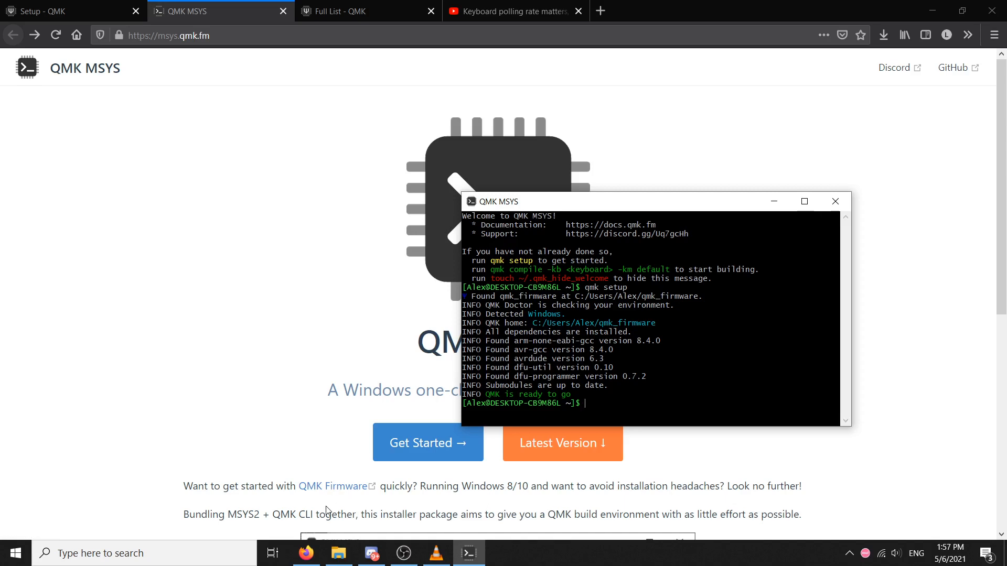
Switch to File Explorer, go up to the qmk_firmware folder and reposition the window so its contents fit the screen
click(338, 554)
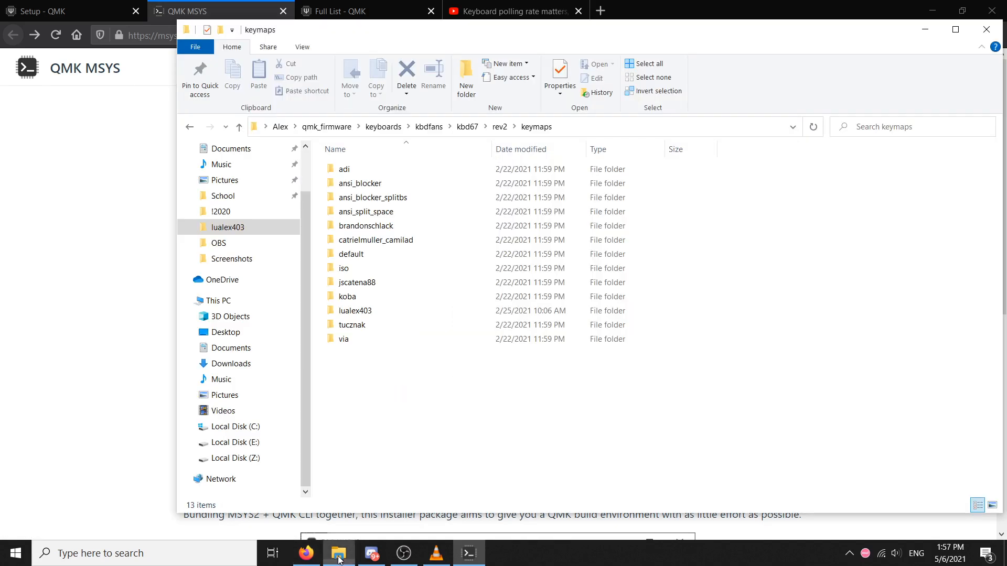
drag(506, 32, 539, 384)
drag(532, 323, 839, 324)
click(593, 323)
click(861, 383)
drag(861, 382, 816, 174)
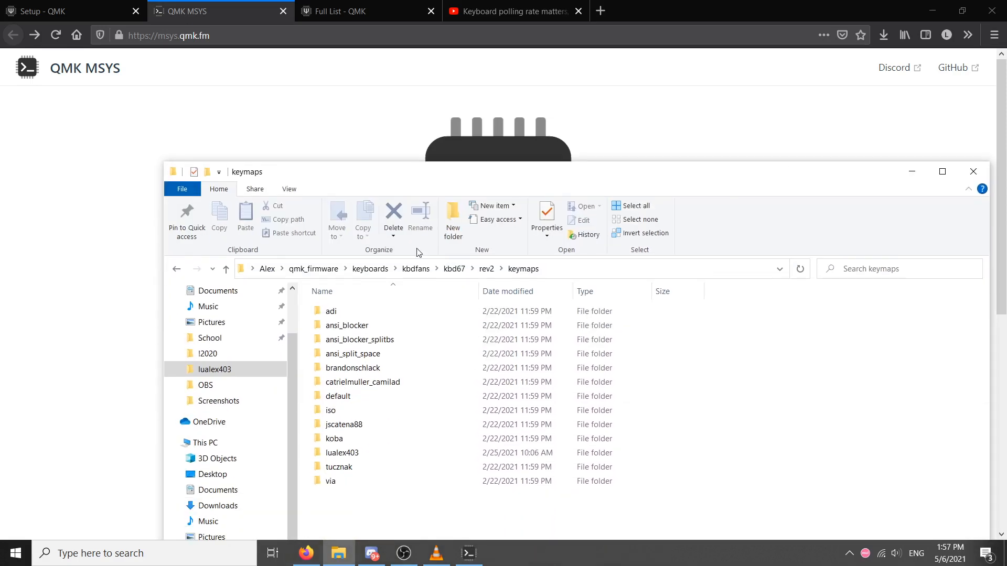
click(329, 269)
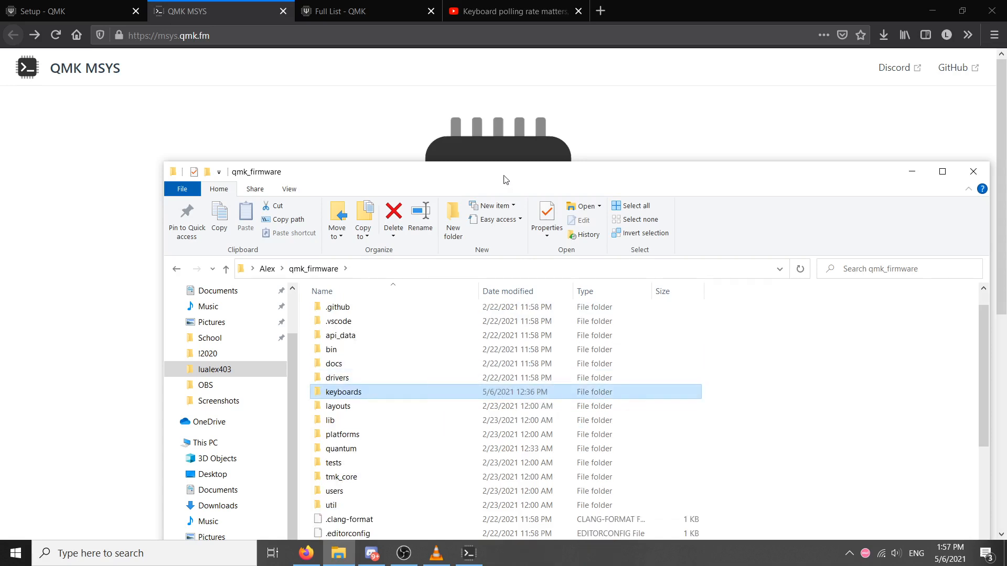
drag(505, 180, 446, 43)
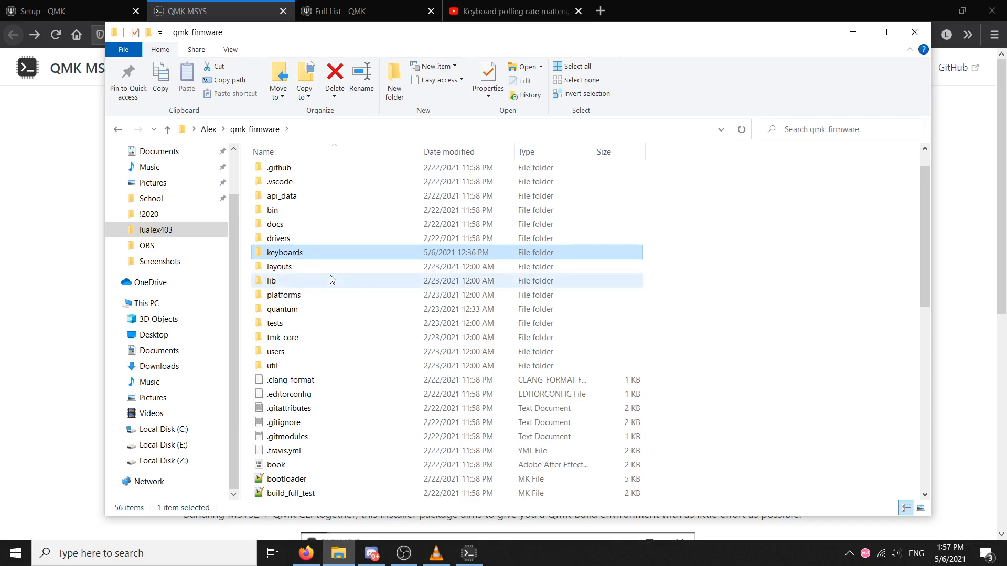
Browse from qmk_firmware into the keyboards, kbdfans, kbd67 and rev2 folders to locate the keyboard's source files
click(338, 238)
double_click(330, 253)
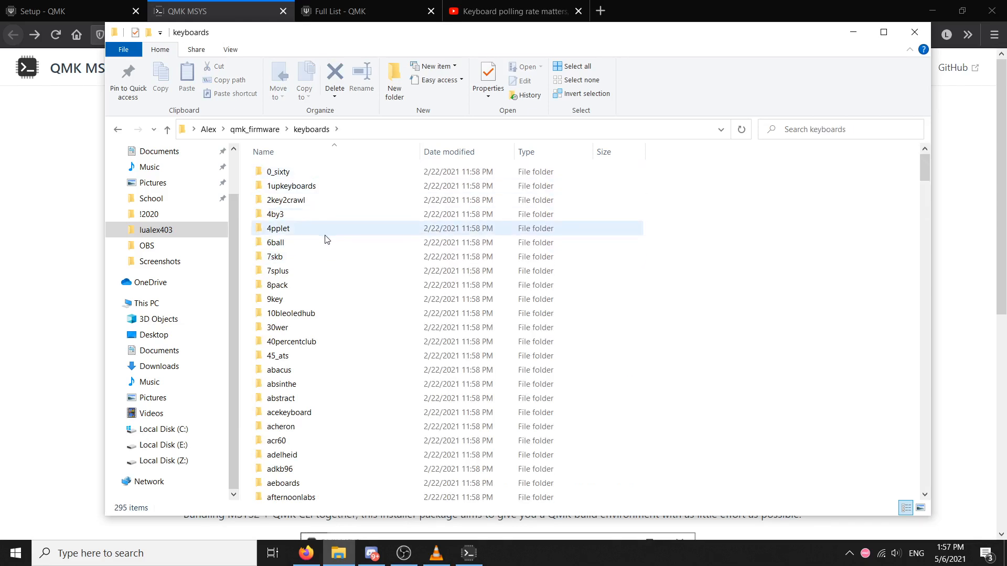
scroll(379, 360, down, 20)
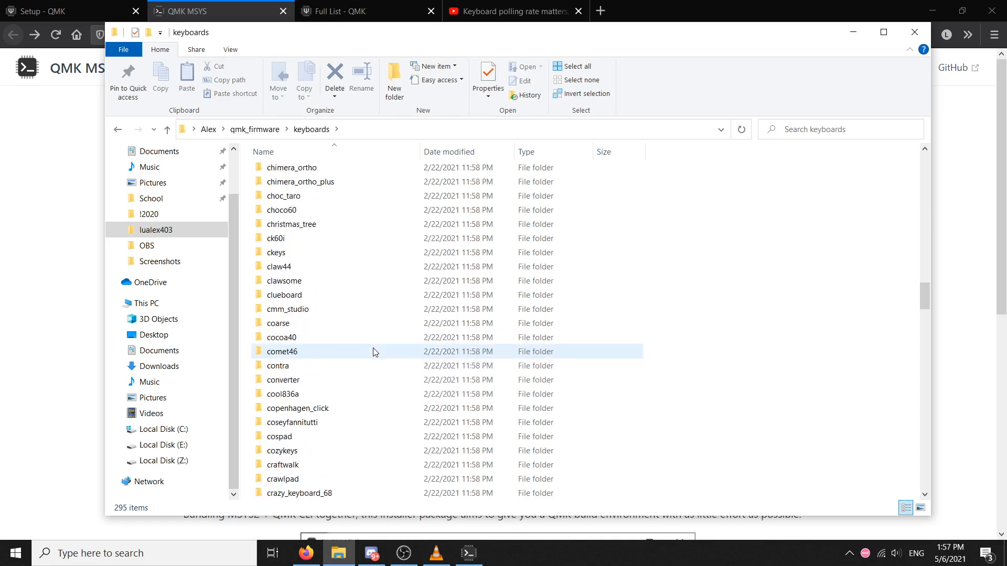
click(373, 348)
text(kbd)
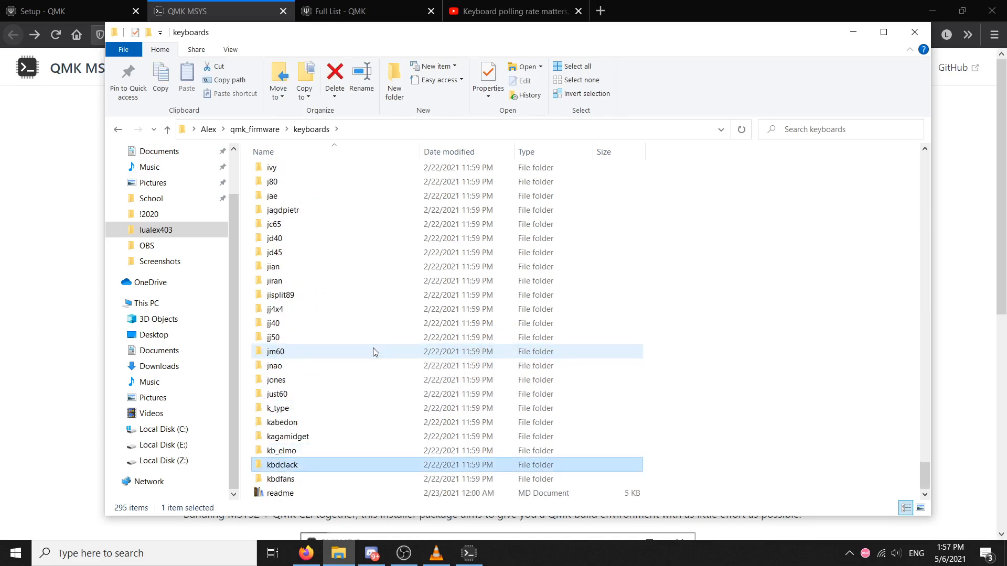
double_click(293, 479)
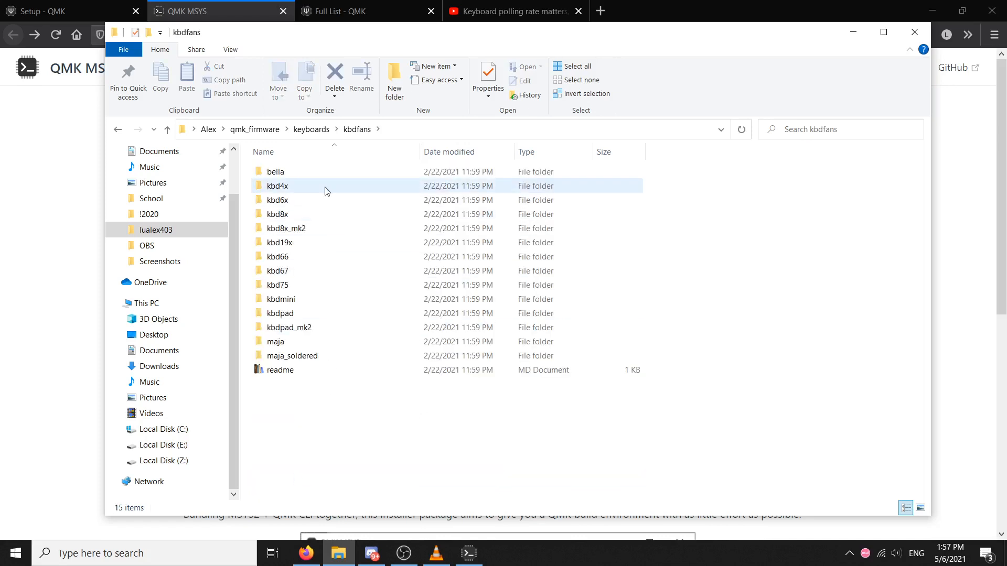
double_click(309, 269)
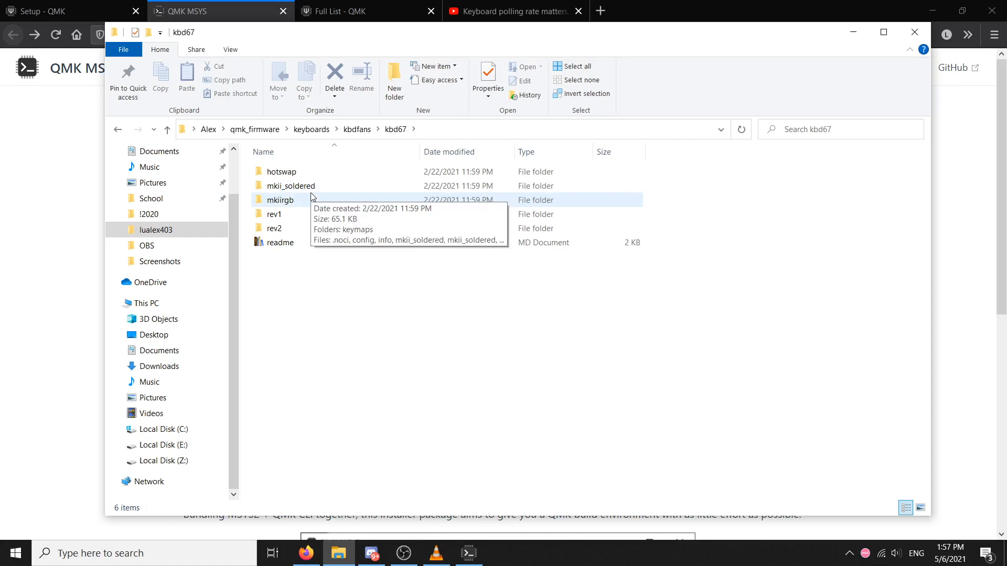
double_click(310, 227)
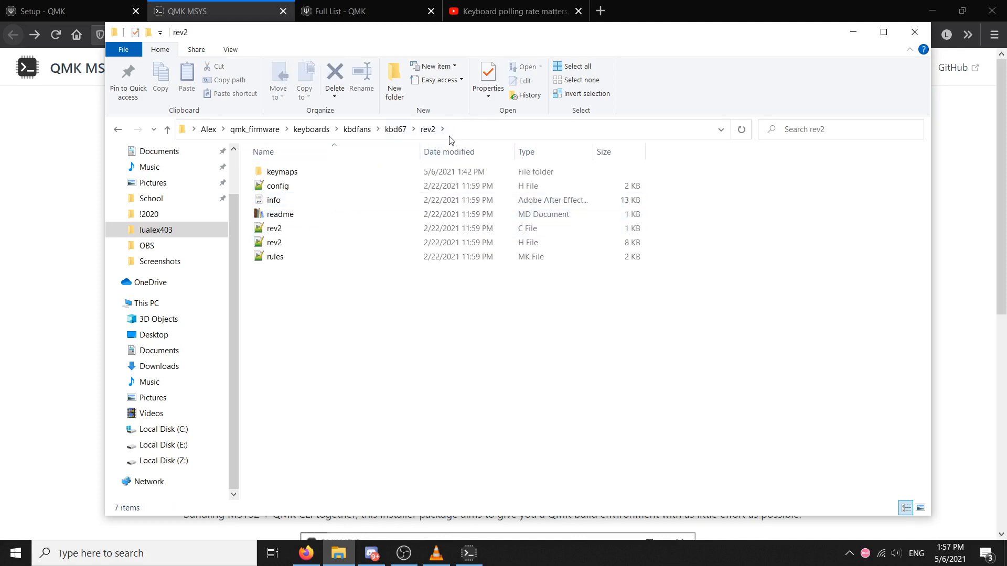
Switch to QMK MSYS and run "qmk setup user.keyboard=kbdfans/kbd67/rev2", matching the keyboard's folder path
click(457, 549)
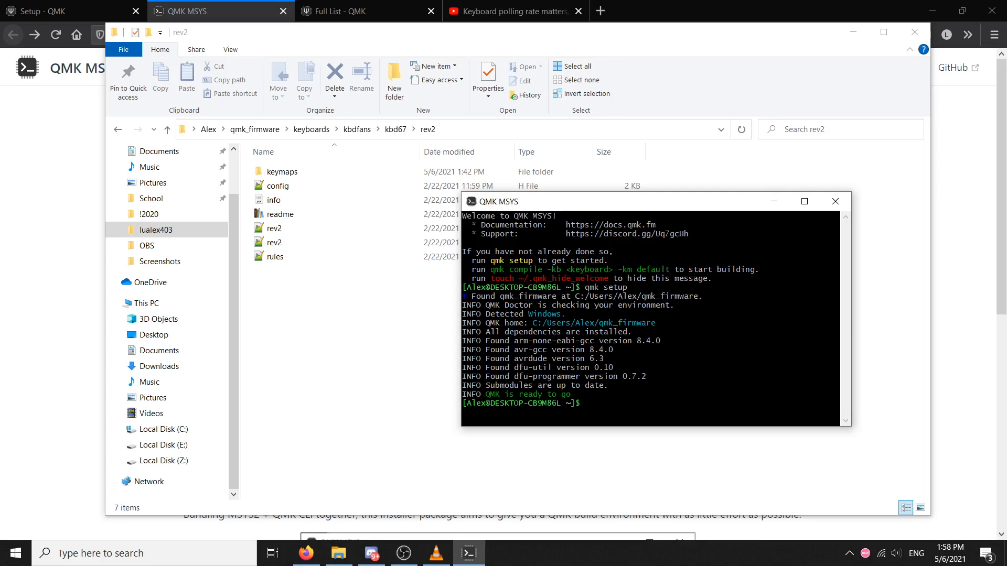
text(qmk setu)
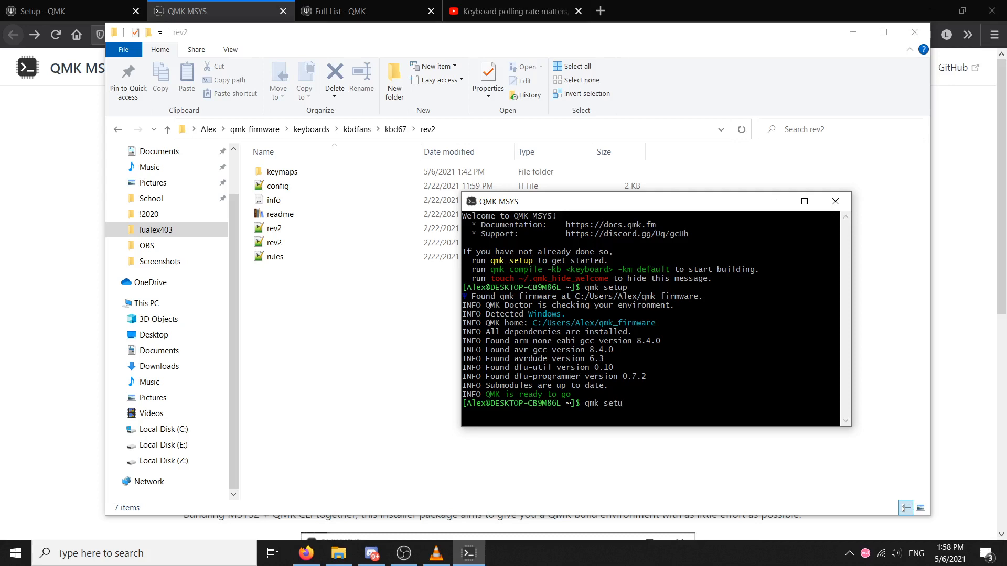
text(p user.keyboard=kbdfans/)
click(398, 129)
drag(403, 129, 336, 130)
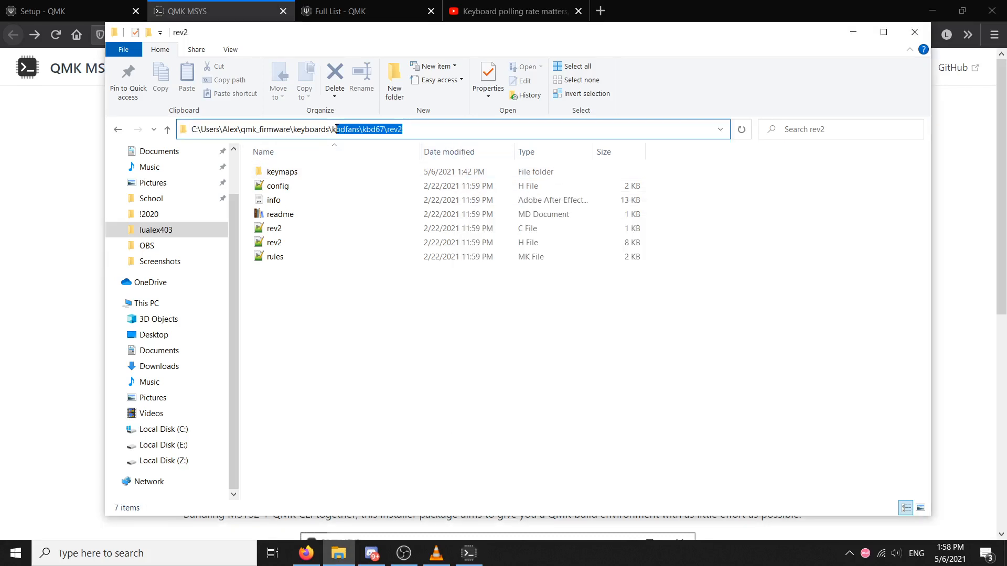
key(alt+Tab)
text(/)
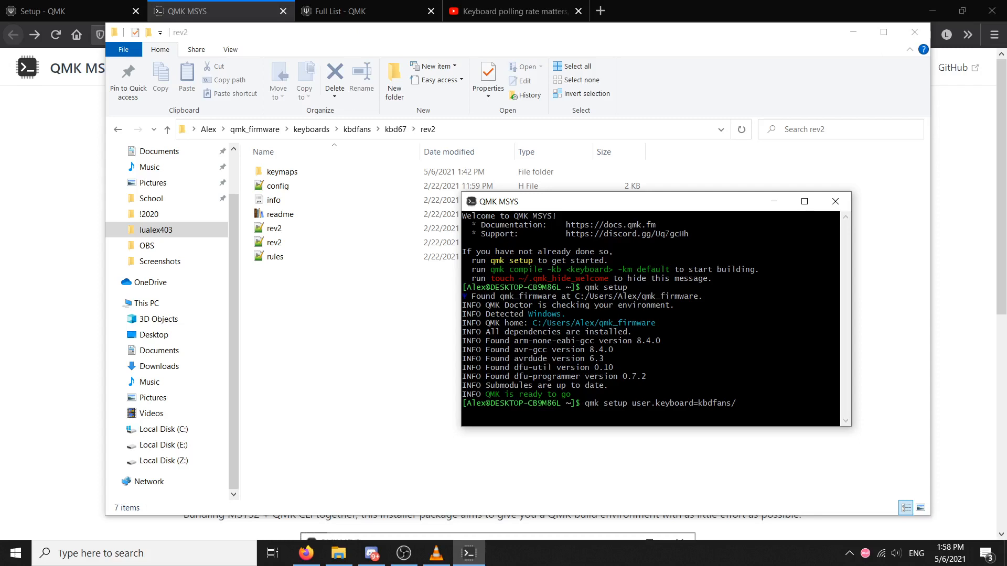
text(kbd67/rev2)
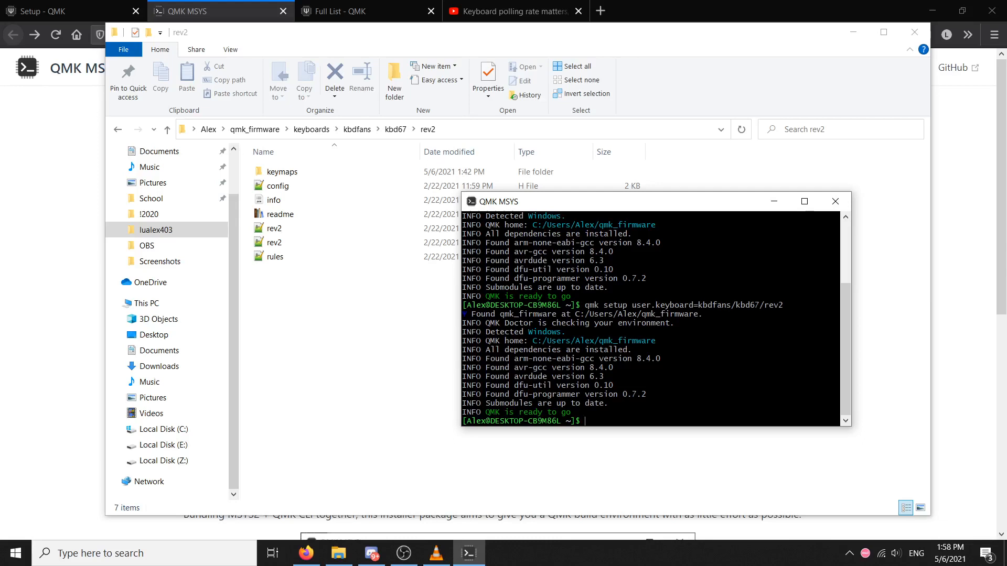
drag(712, 305, 764, 306)
click(764, 305)
Run "qmk setup user.keymap=osu" to specify the keymap name
text(qmk setup user.keymap=)
text(osu)
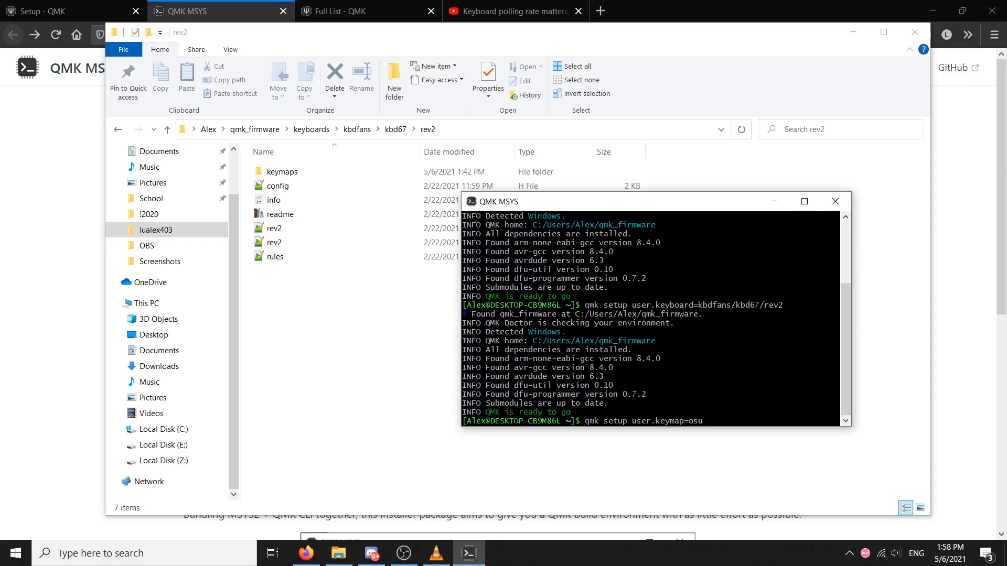
key(Return)
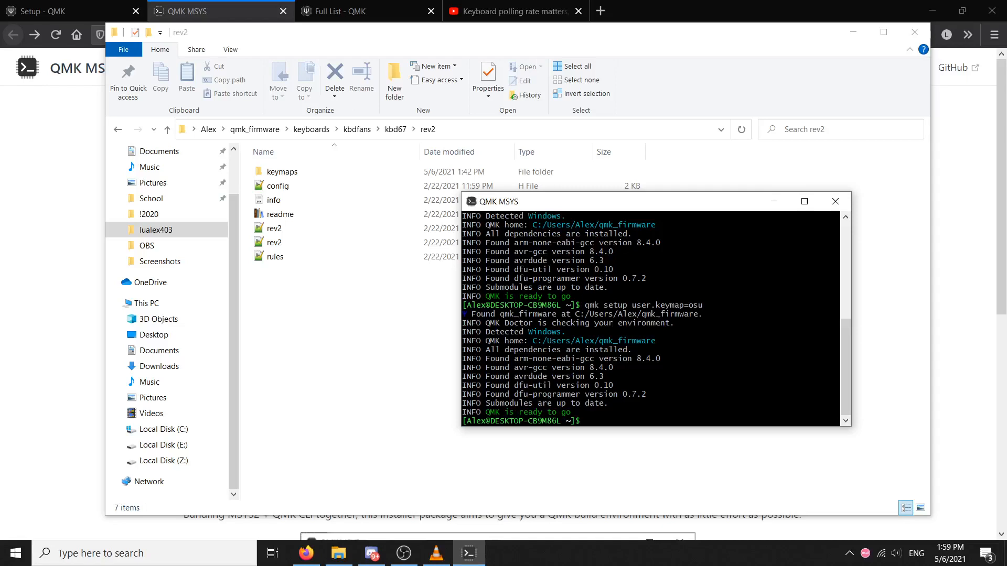
Create the osu keymap for the keyboard by running "qmk new-keymap", and review the suggested compile command
text(qmk new-keymap)
key(Return)
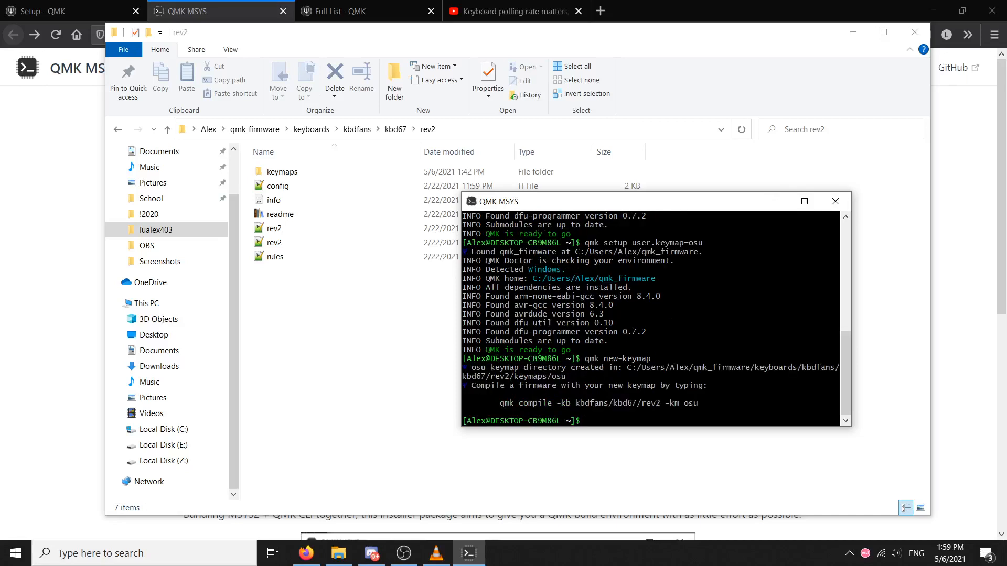
drag(700, 403, 586, 394)
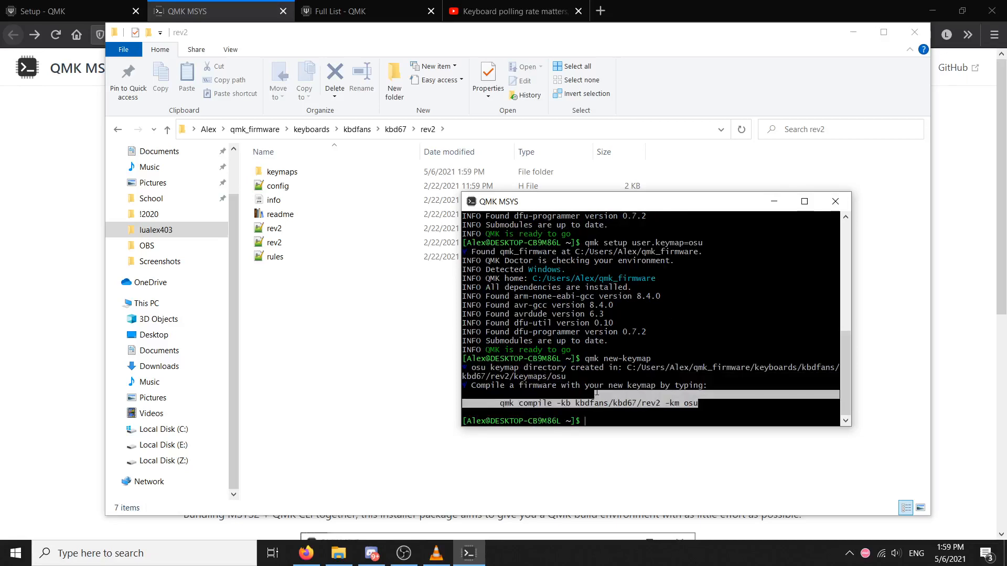
click(586, 395)
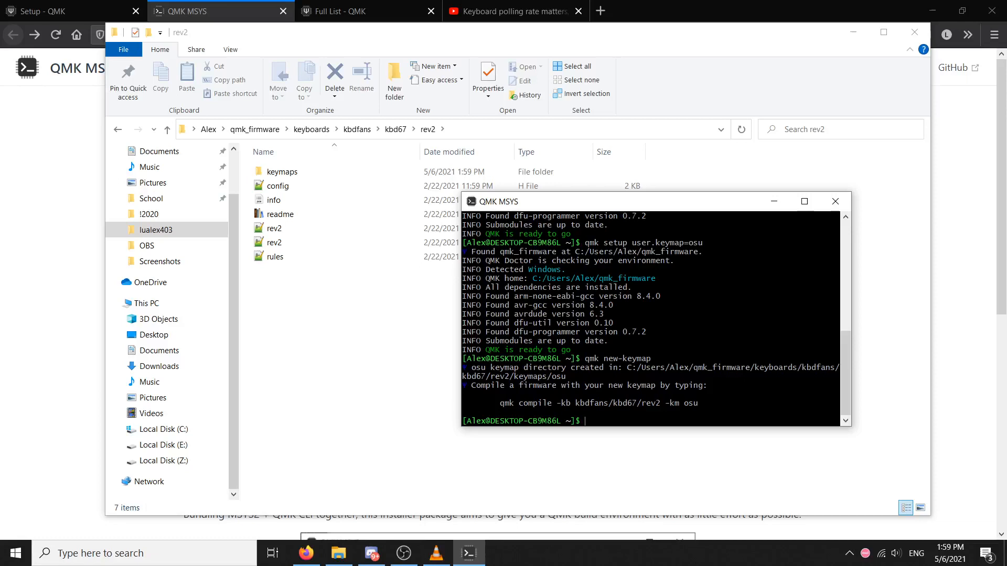
drag(504, 404, 701, 404)
click(700, 403)
Switch to File Explorer and open the osu folder inside the rev2 keymaps folder
click(340, 339)
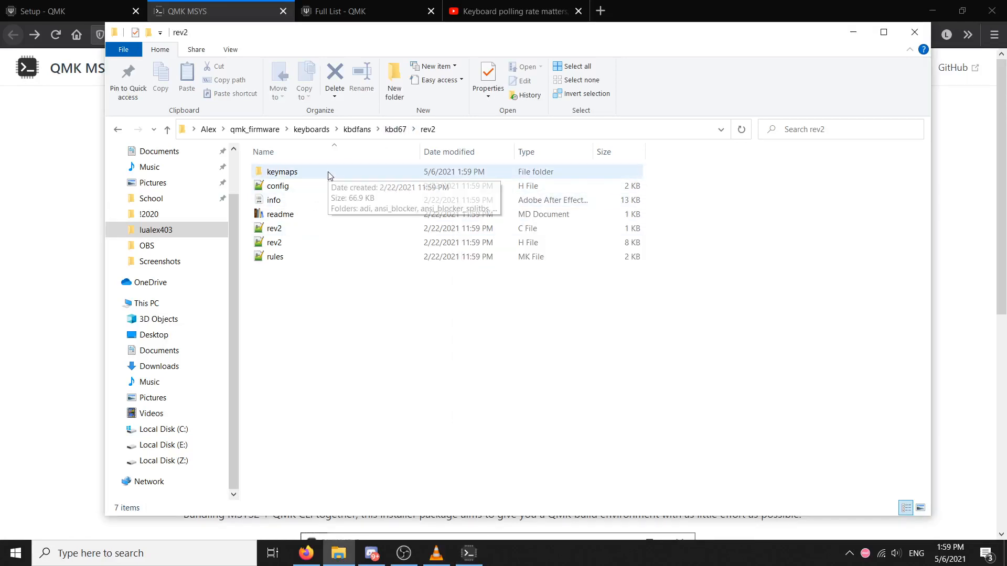
double_click(330, 173)
double_click(341, 325)
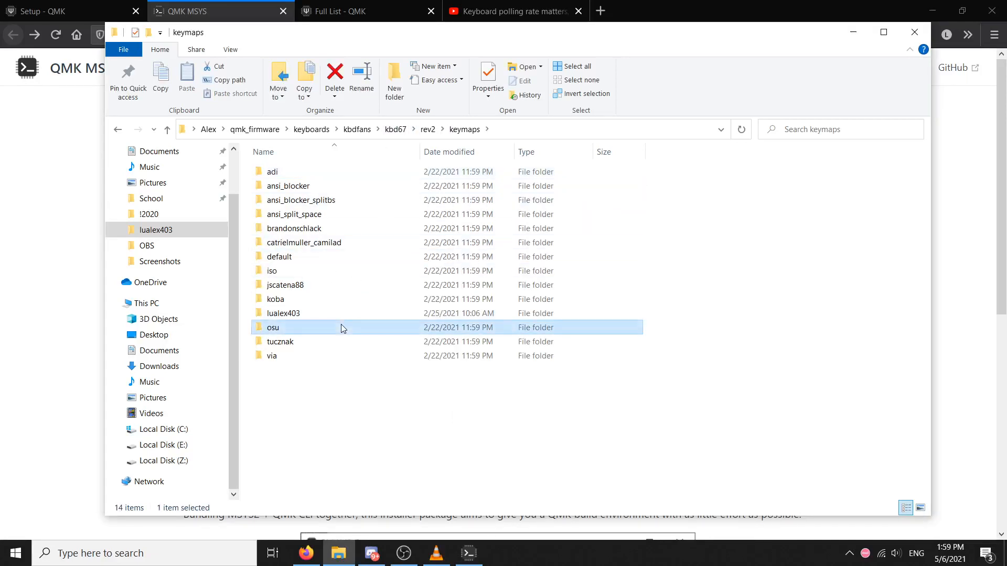
Reopen the osu folder from the keymaps folder and open its config file for editing
click(464, 129)
double_click(353, 329)
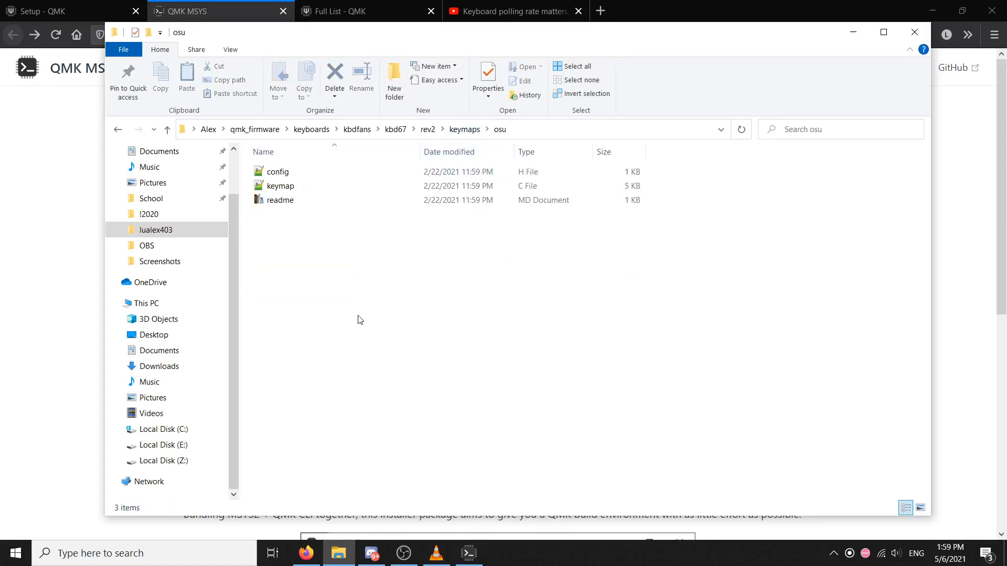
double_click(396, 178)
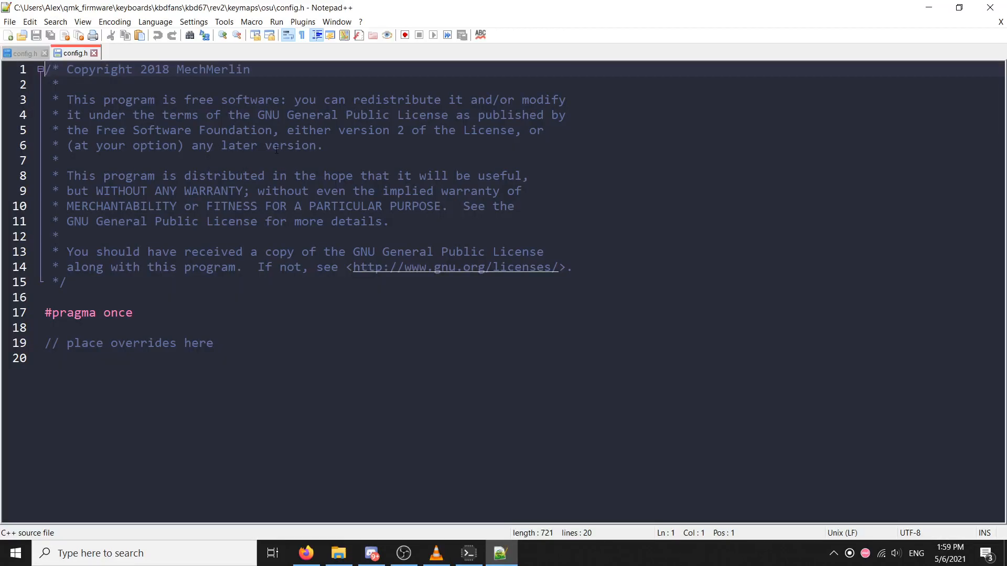
Add "#define USB_POLLING_INTERVAL_MS 1" below "#pragma once" in the osu config.h, copying the definition from the other open config.h
click(174, 323)
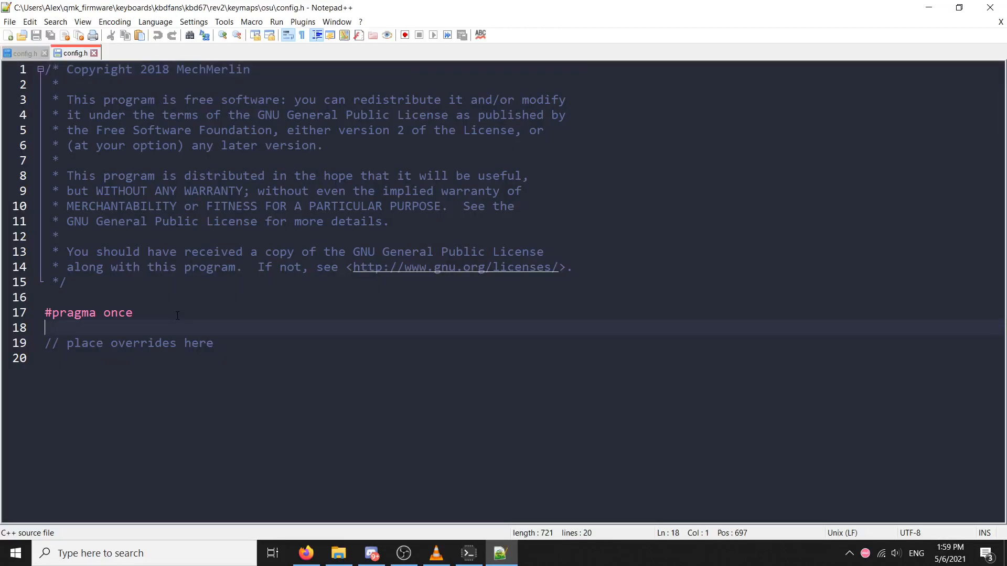
text(#)
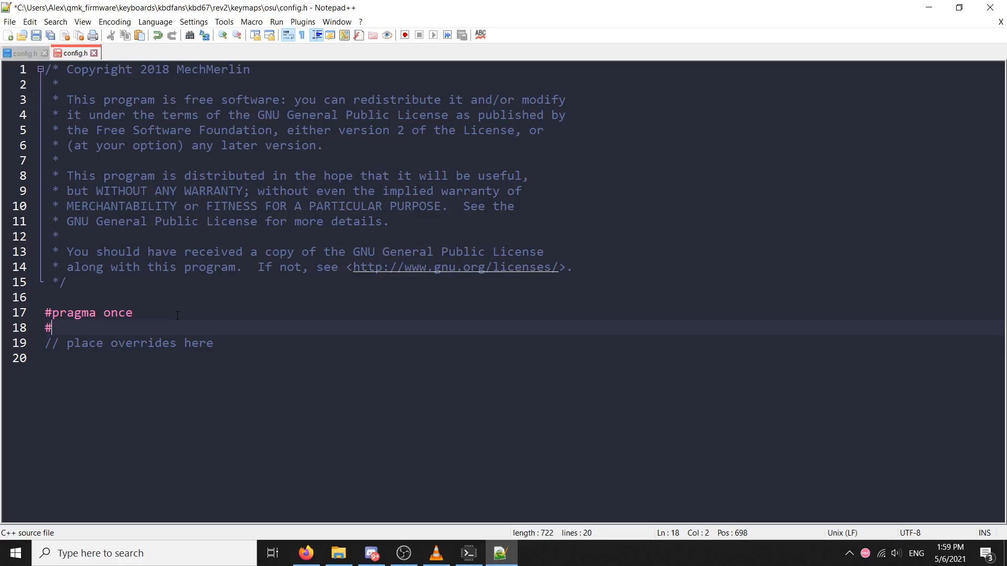
click(22, 53)
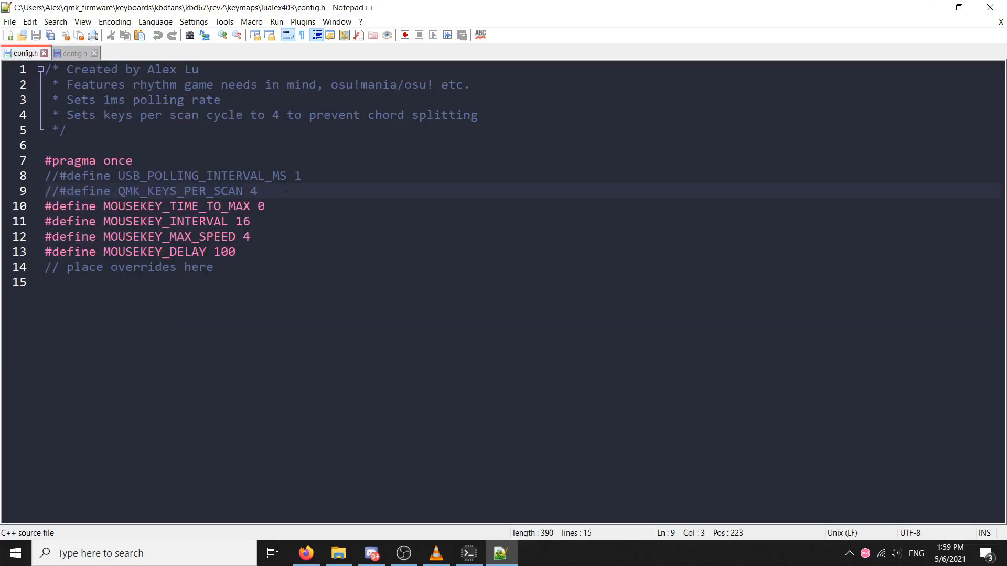
drag(302, 176, 67, 176)
key(ctrl+c)
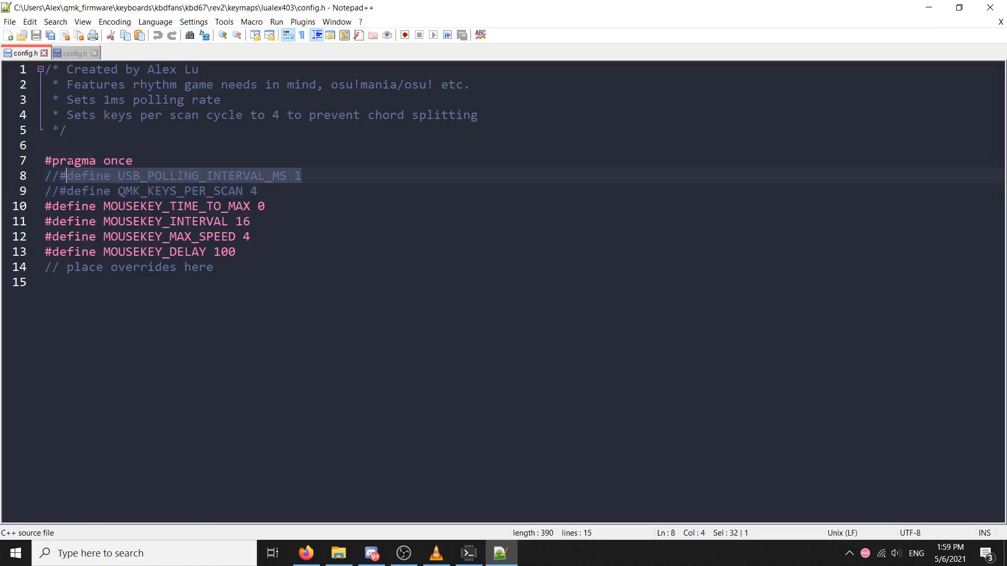
click(86, 52)
key(ctrl+v)
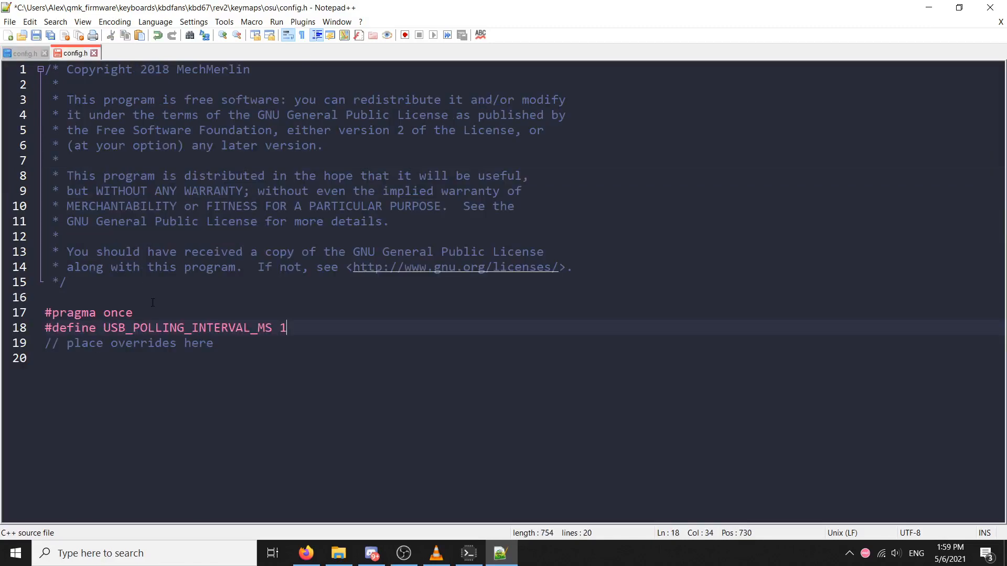
Add "#define QMK_KEYS_PER_SCAN 4" on a new line below the polling interval, copied from the other config.h, and save the osu config.h
key(Return)
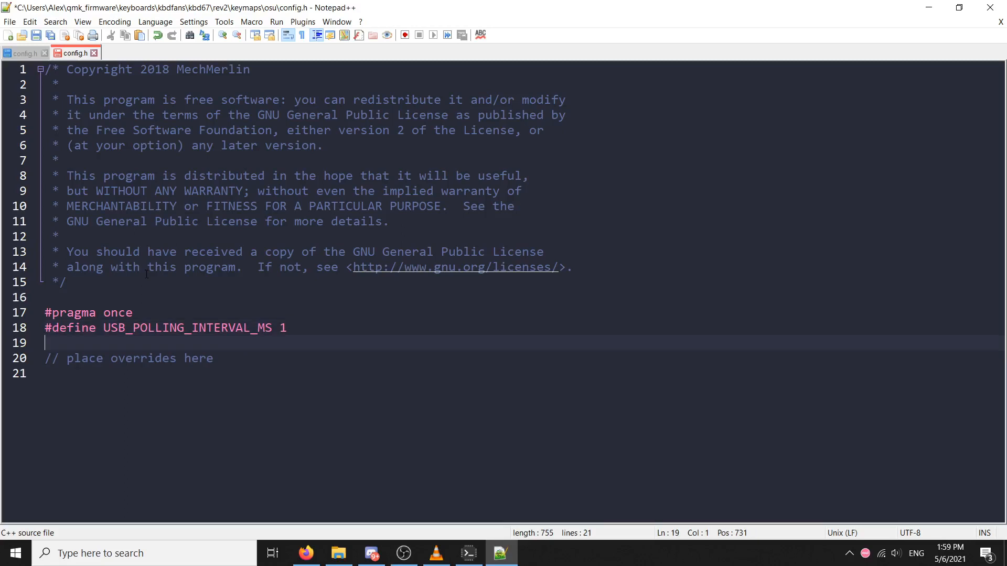
click(23, 54)
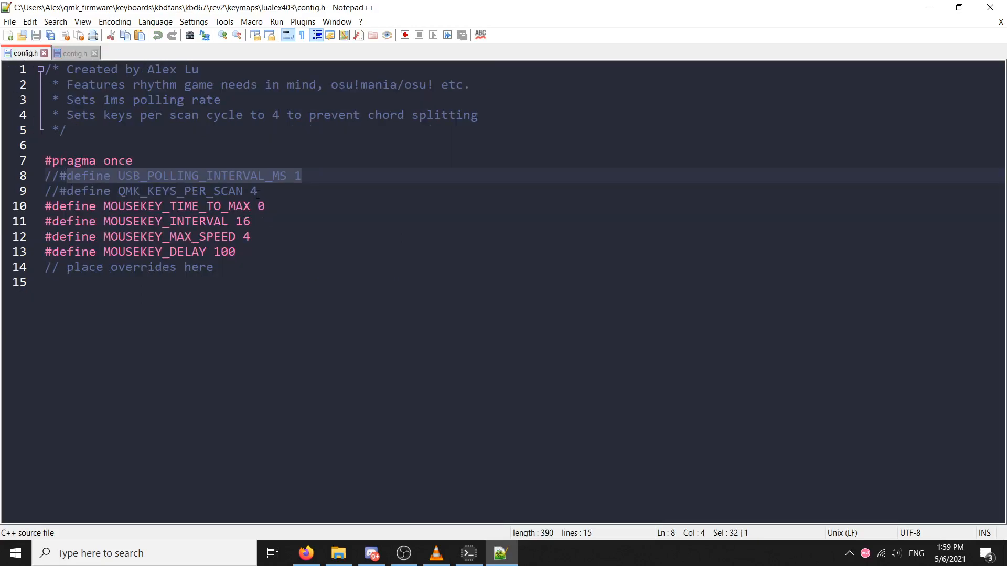
drag(257, 191, 60, 195)
key(ctrl+c)
key(ctrl+Tab)
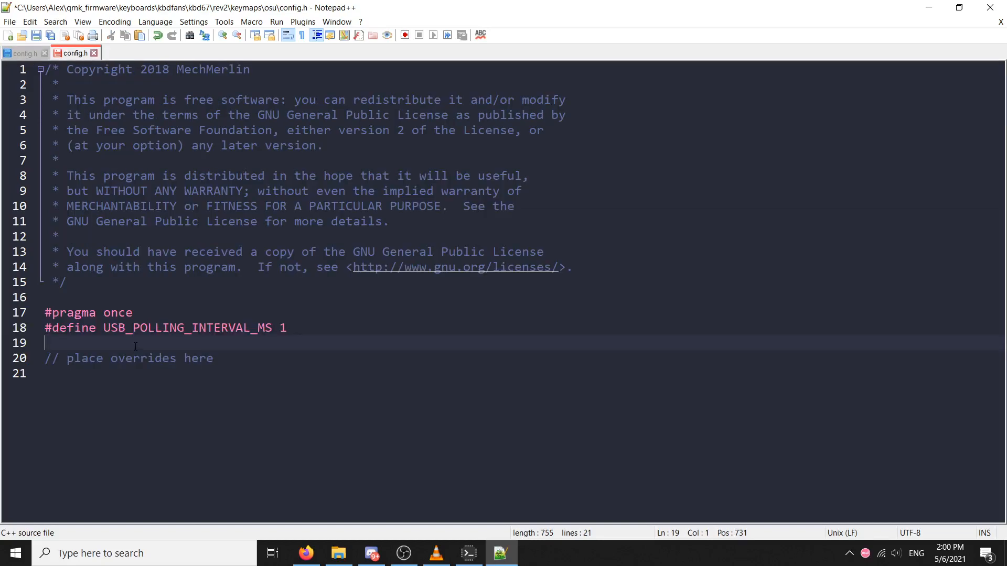
key(ctrl+v)
drag(104, 344, 245, 344)
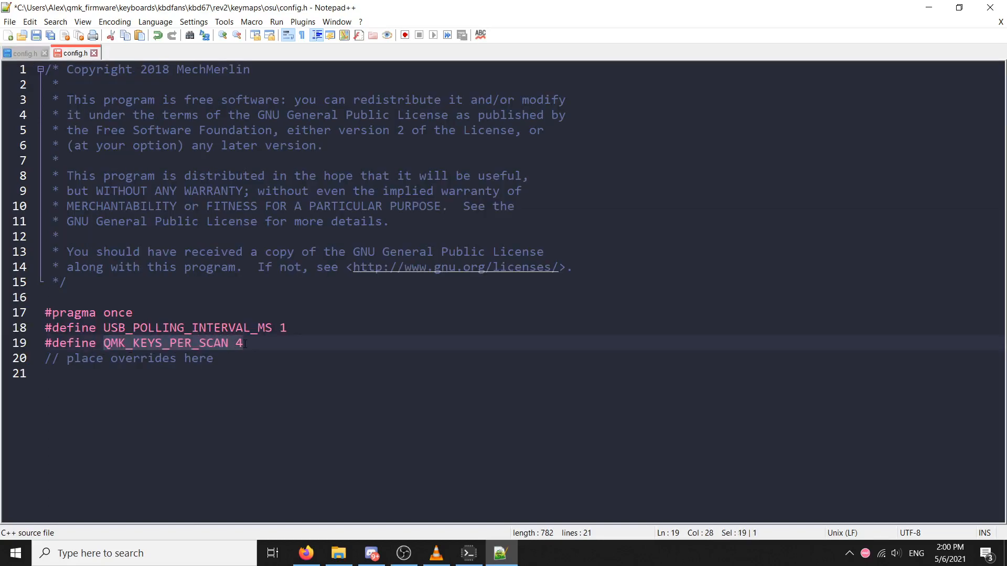
click(292, 339)
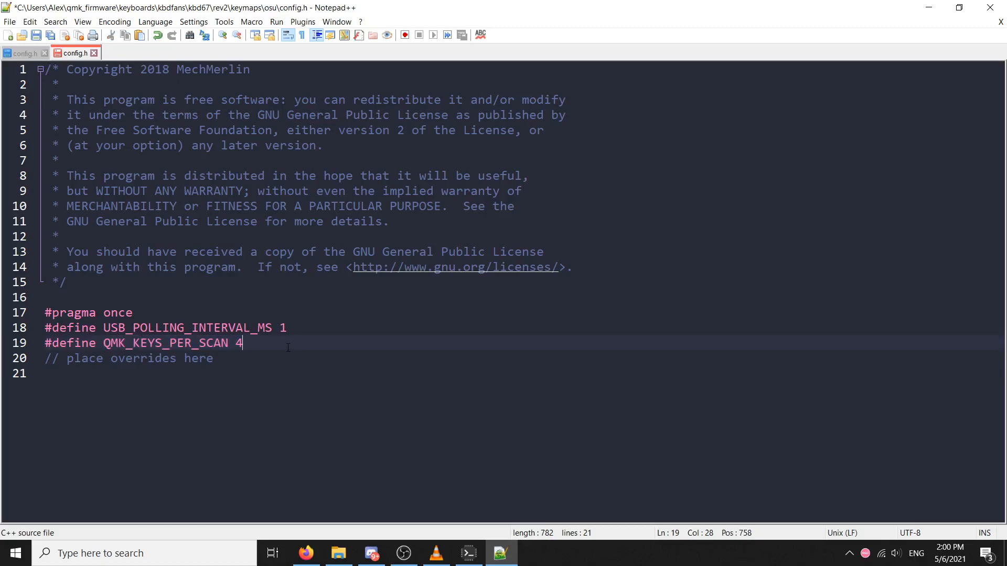
key(ctrl+s)
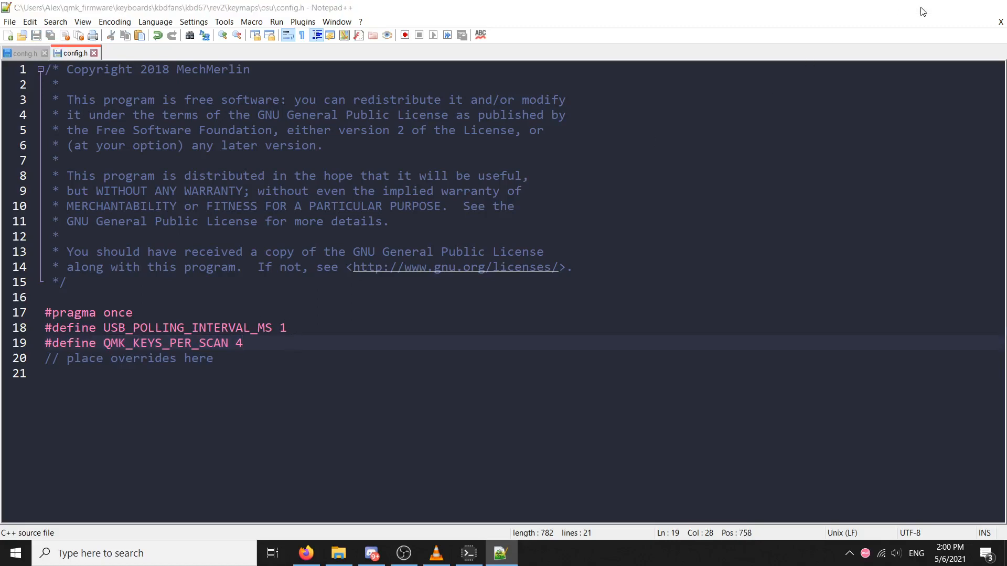
Open keymap.c from the osu folder and examine the key codes in the base layer's LAYOUT_65_ansi block
click(927, 7)
double_click(365, 189)
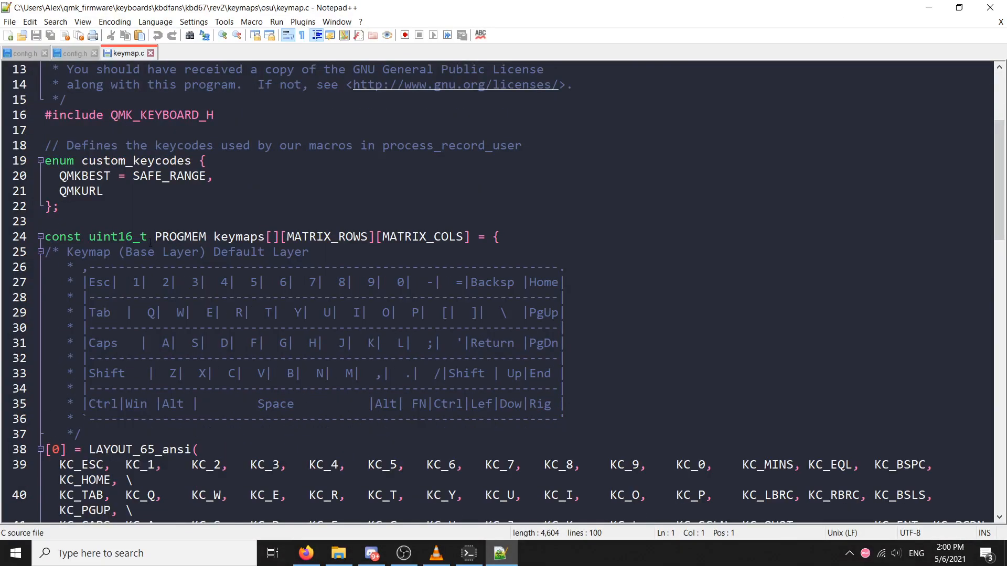
scroll(245, 257, down, 2)
scroll(164, 359, down, 2)
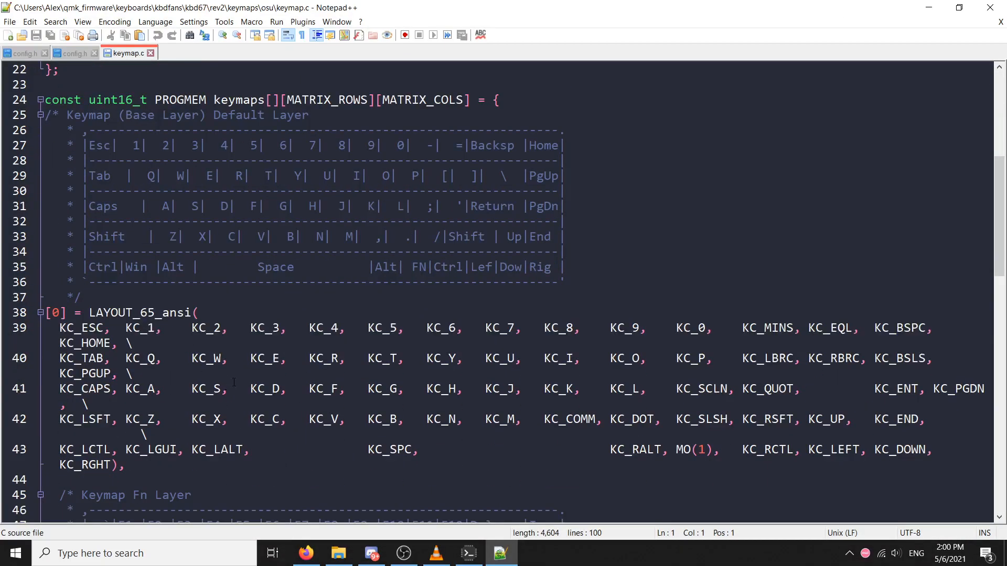
drag(136, 328, 516, 312)
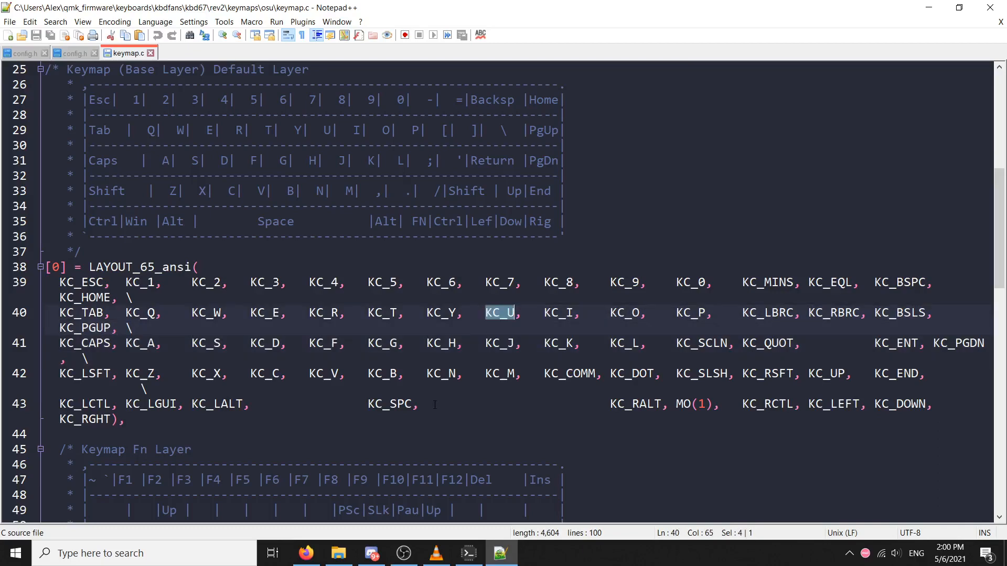
Switch to Firefox and look through the basic keycodes in the QMK Full List documentation
click(306, 553)
click(376, 4)
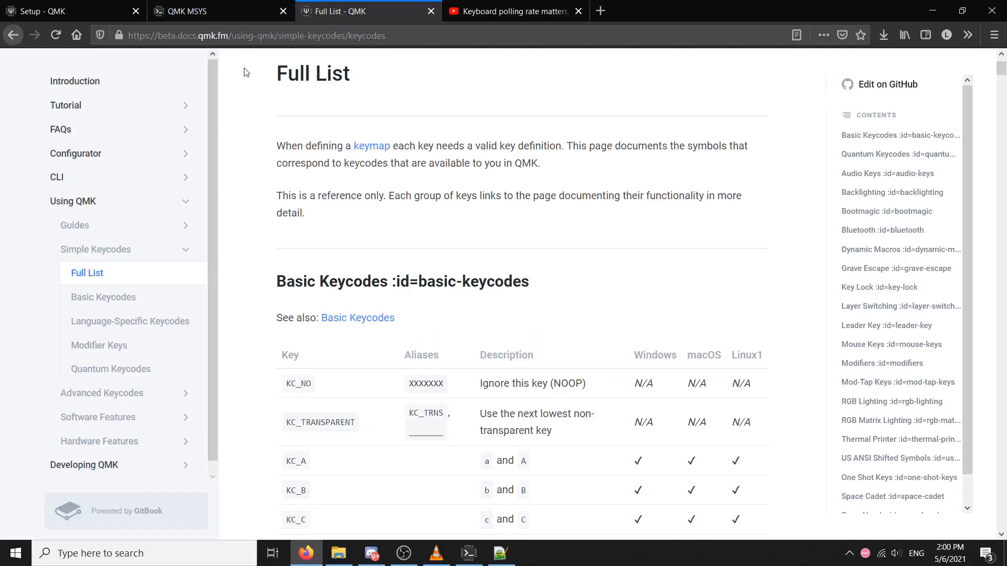
scroll(378, 241, down, 10)
scroll(498, 302, down, 20)
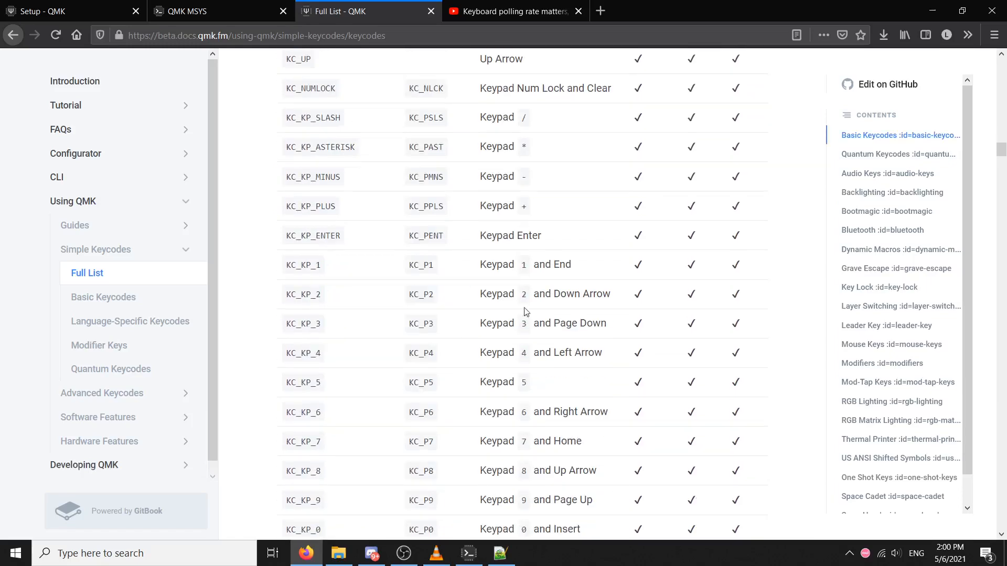
middle_click(546, 365)
Highlight LAYOUT_65_ansi in the osu keymap.c, and look over the ansi_blocker, ansi_blocker_splitbs and ansi_split_space folders in File Explorer's keymaps folder
key(alt+Tab)
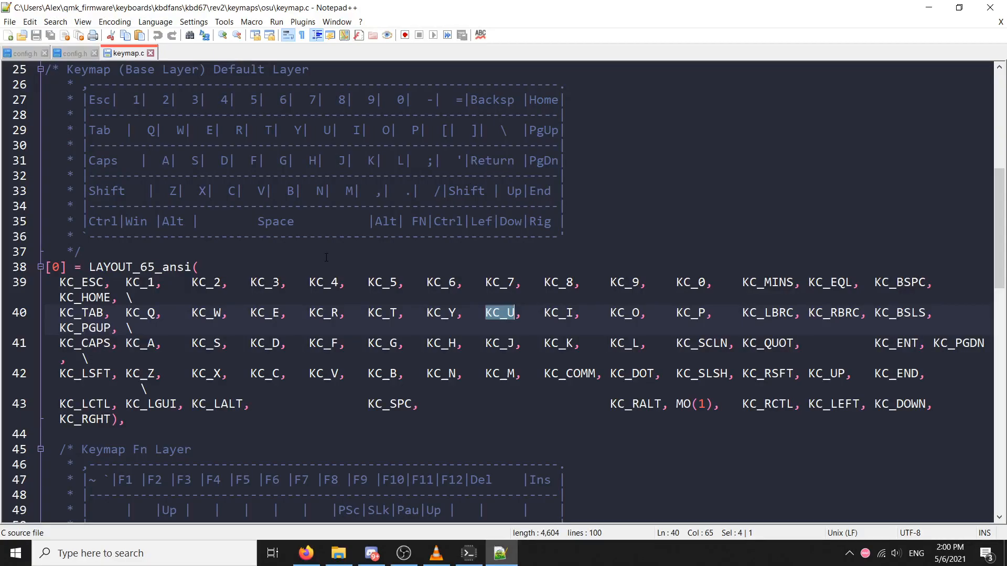
drag(196, 267, 89, 267)
click(328, 511)
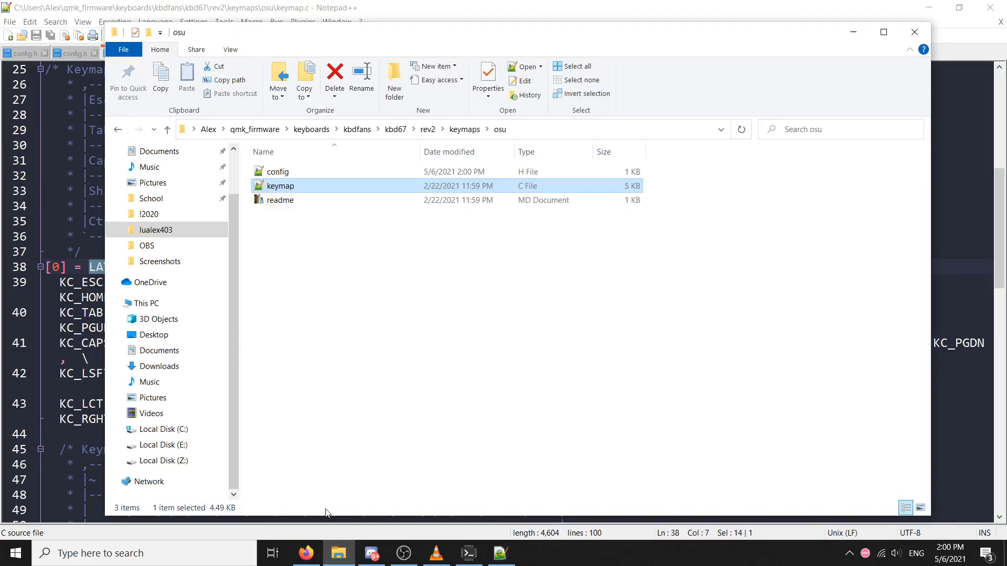
click(464, 133)
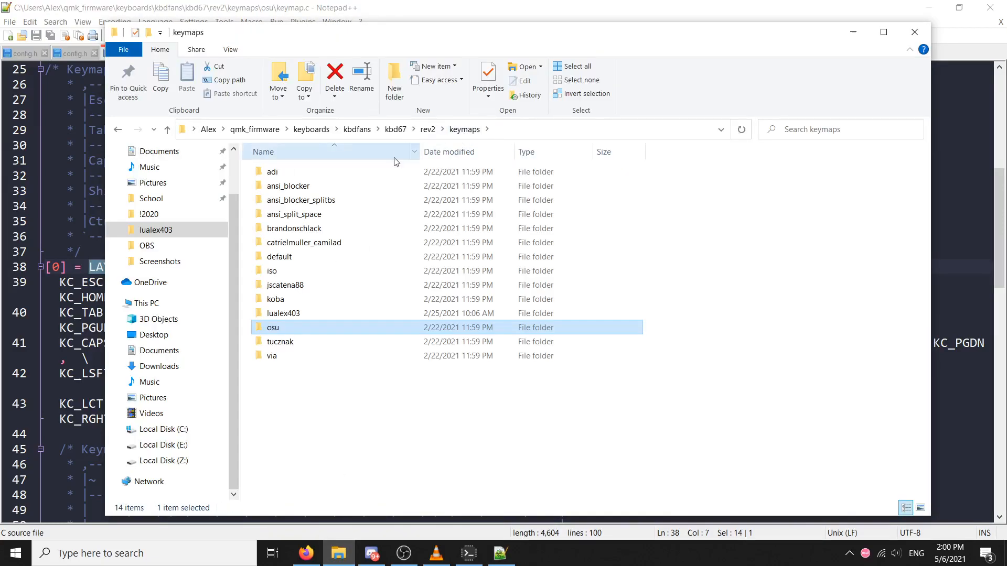
click(373, 190)
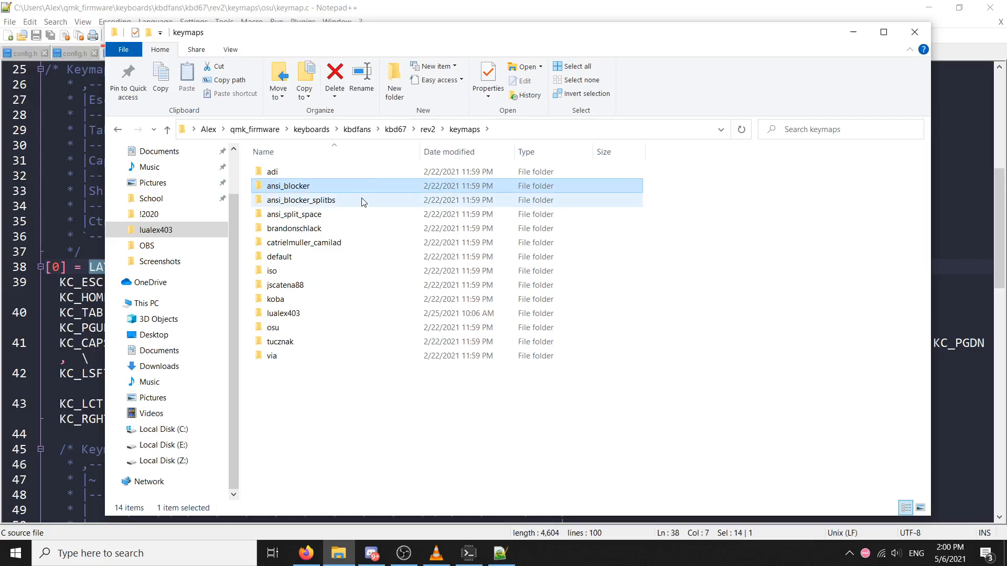
click(364, 200)
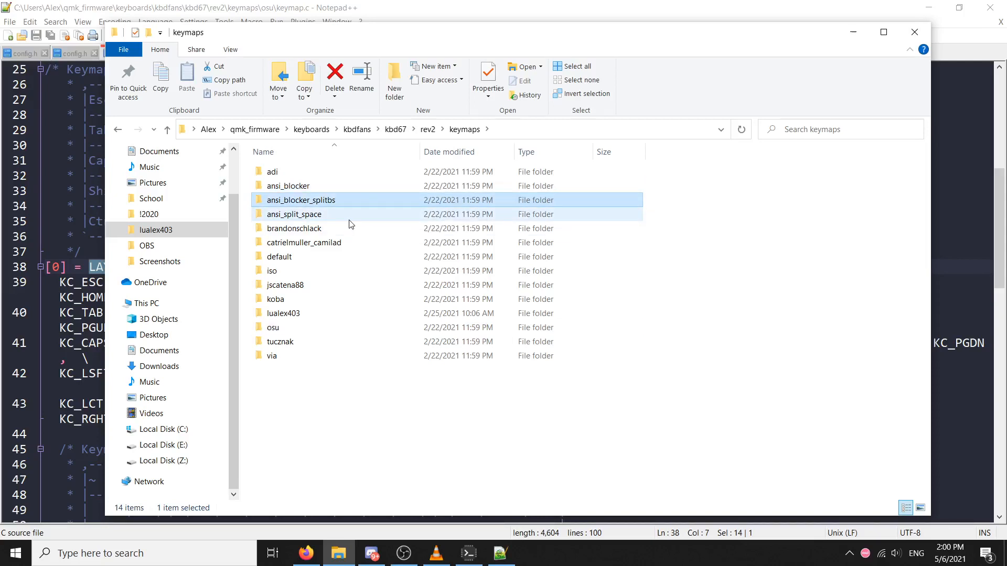
click(349, 216)
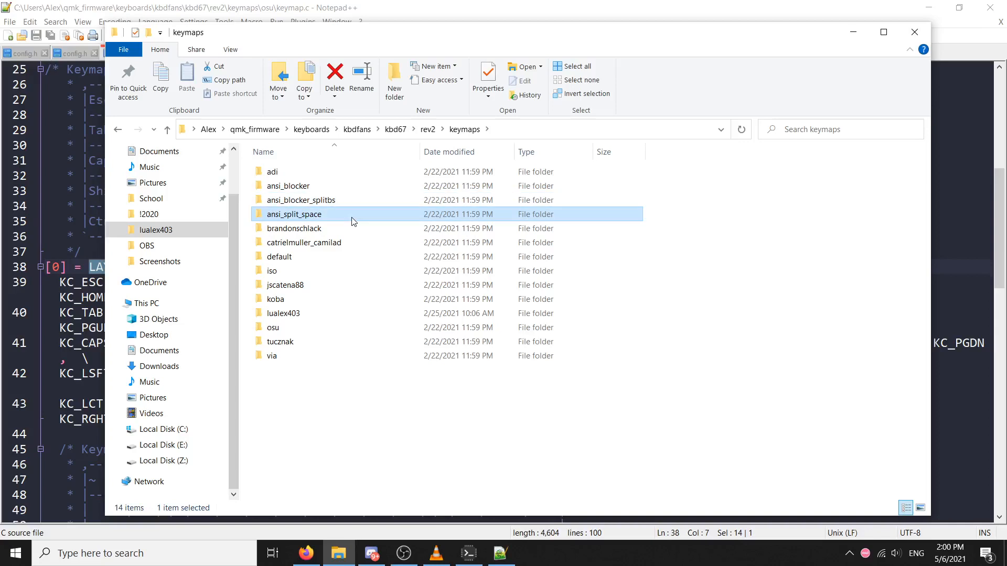
Open the config and keymap files from the default keymap folder and review keymap.c's layers and macro code
double_click(324, 256)
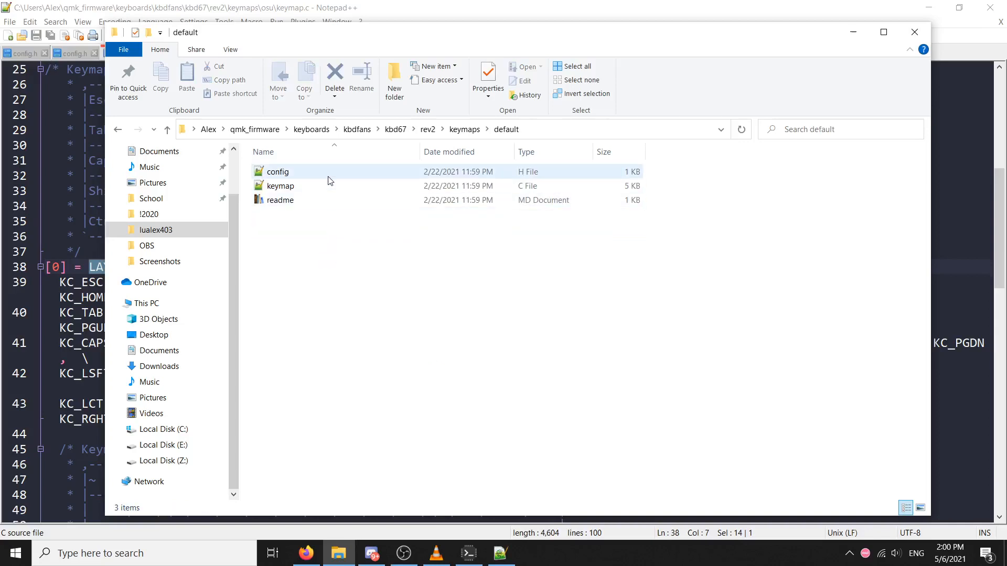
double_click(332, 173)
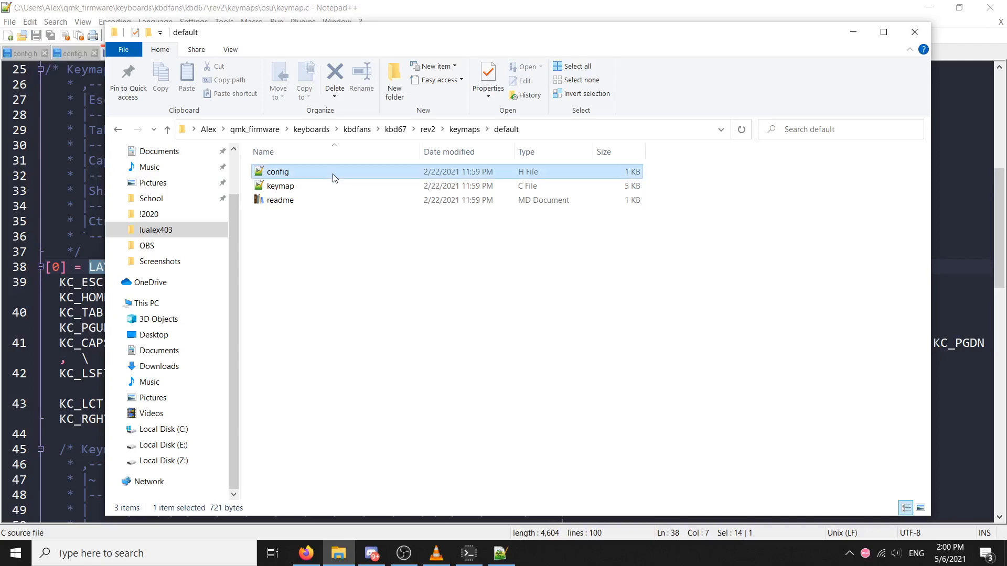
key(alt+Tab)
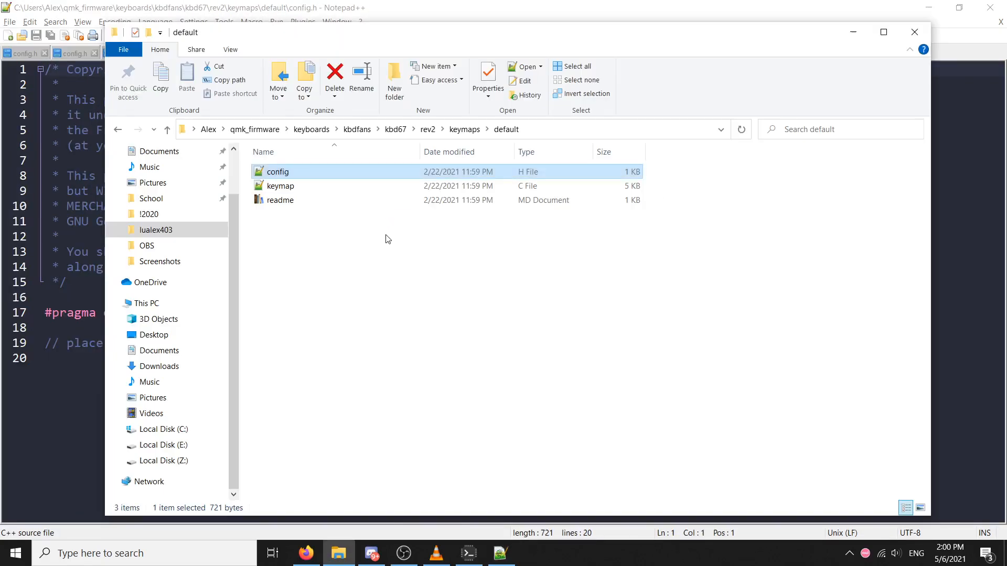
double_click(337, 183)
scroll(242, 297, down, 7)
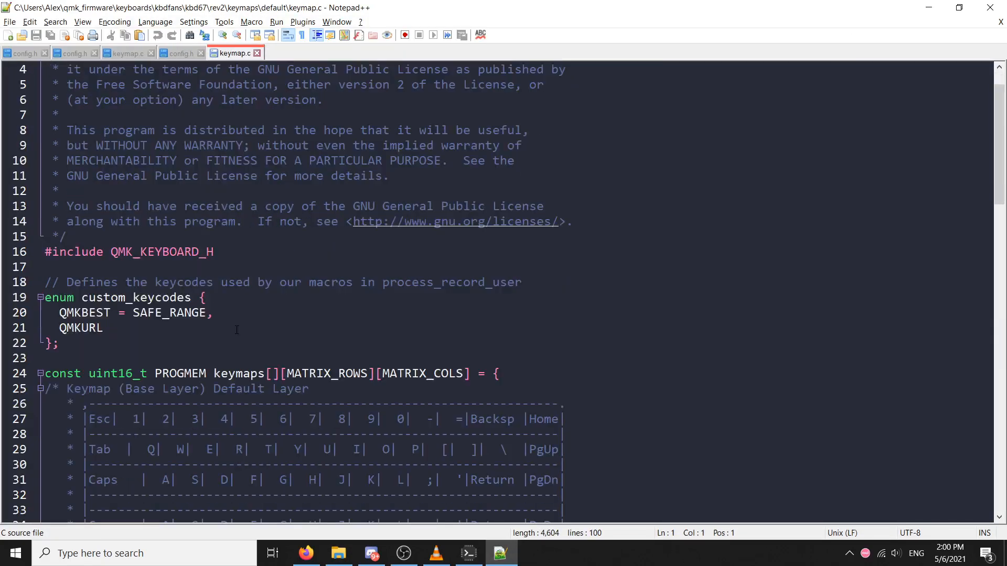
scroll(188, 312, down, 10)
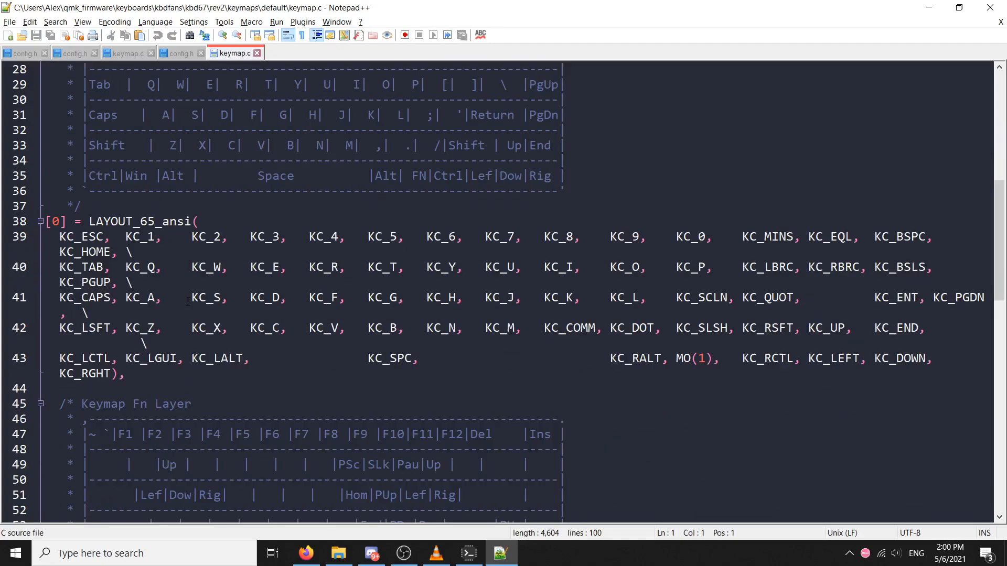
scroll(197, 198, down, 3)
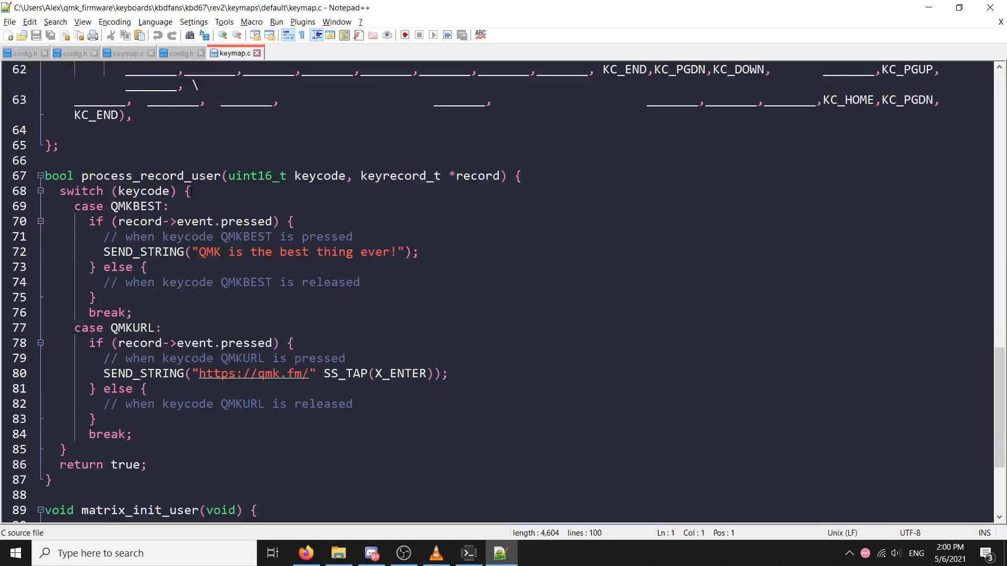
scroll(198, 198, up, 12)
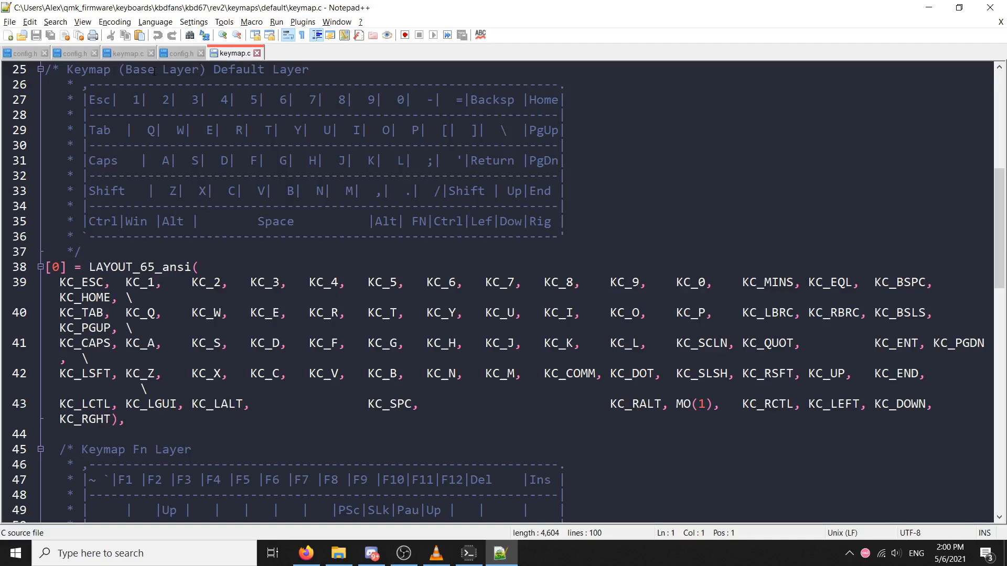
View the existing custom keymap's config.h, and return to the keymaps folder in File Explorer
click(19, 54)
click(77, 64)
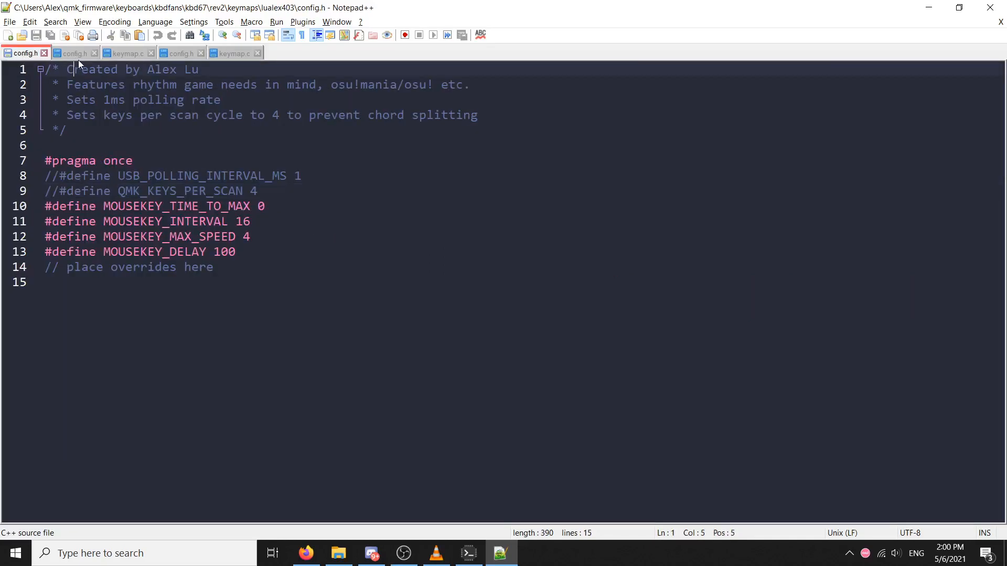
key(alt+Tab)
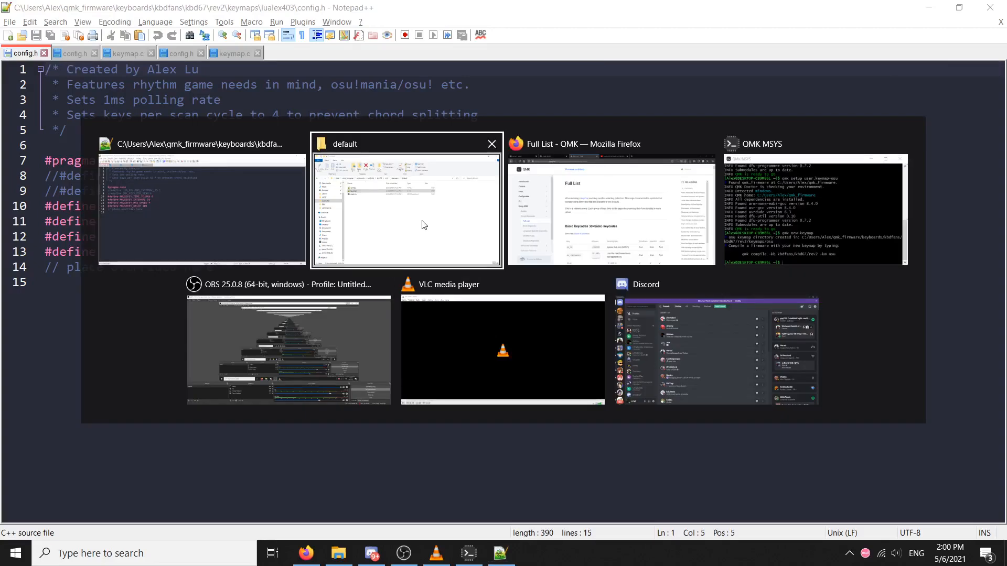
click(461, 129)
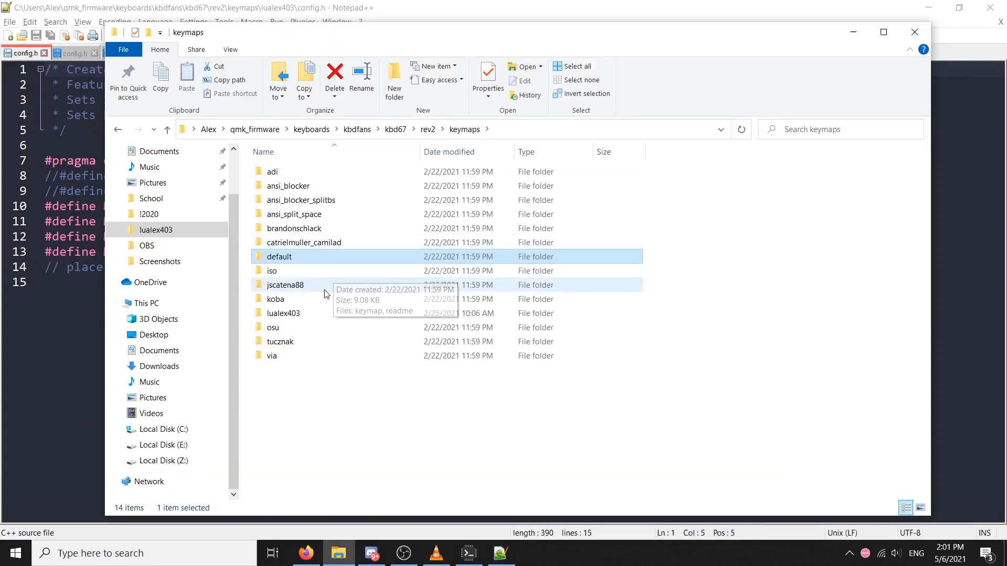
Open keymap.c from the existing custom keymap folder and examine its layer 0 keys, highlighting KC_DEL
double_click(330, 313)
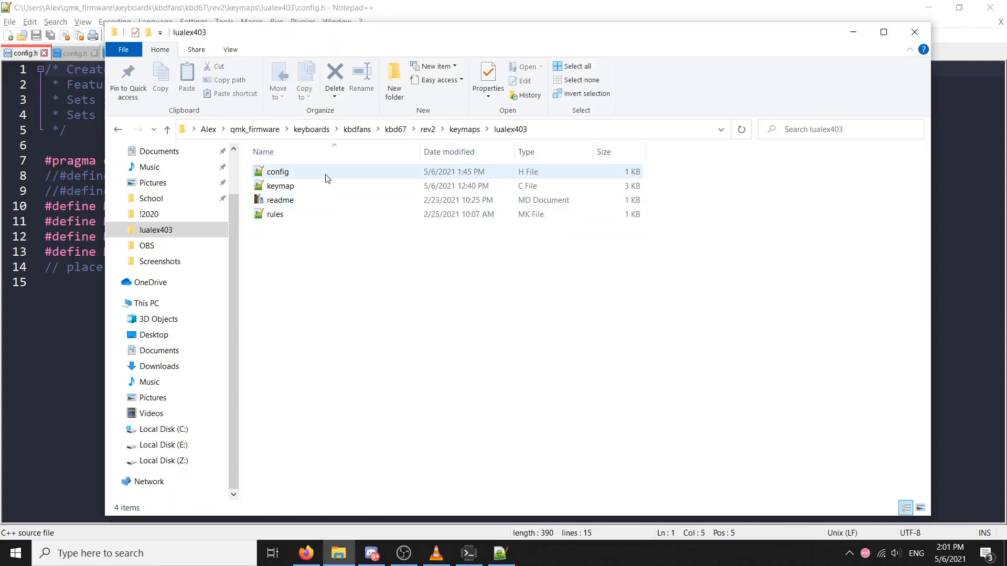
double_click(322, 187)
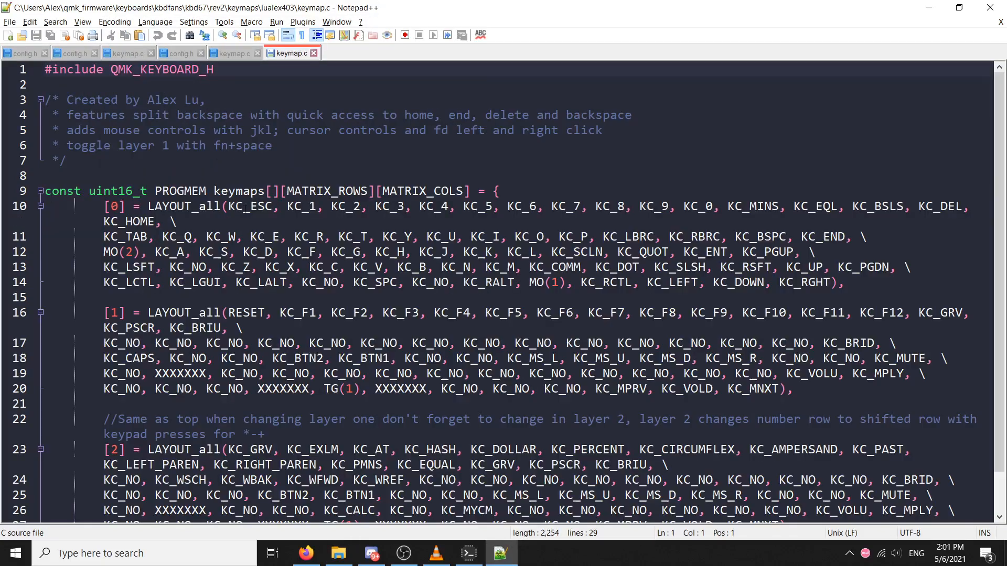
click(223, 206)
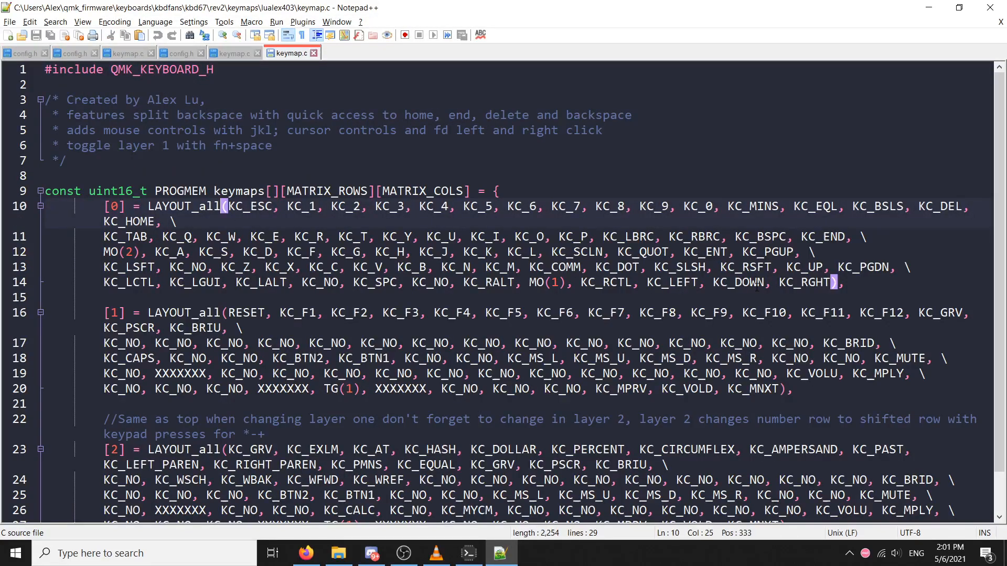
drag(912, 206, 956, 206)
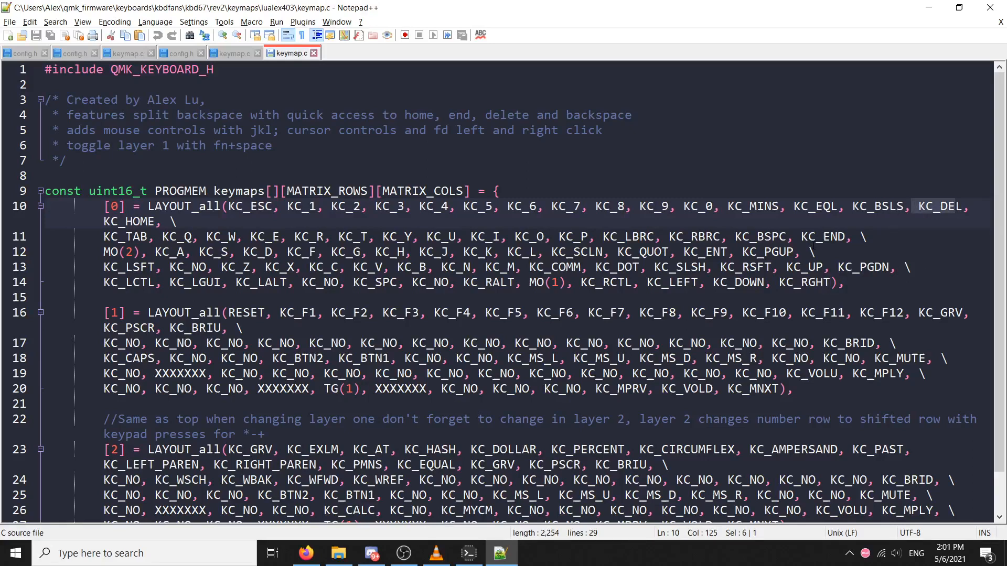
key(alt+Tab)
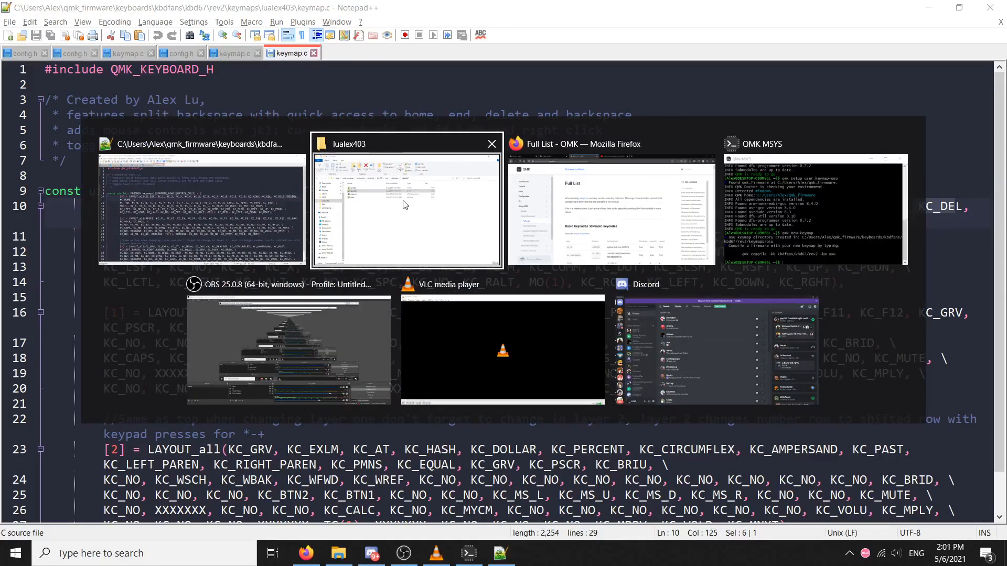
click(471, 207)
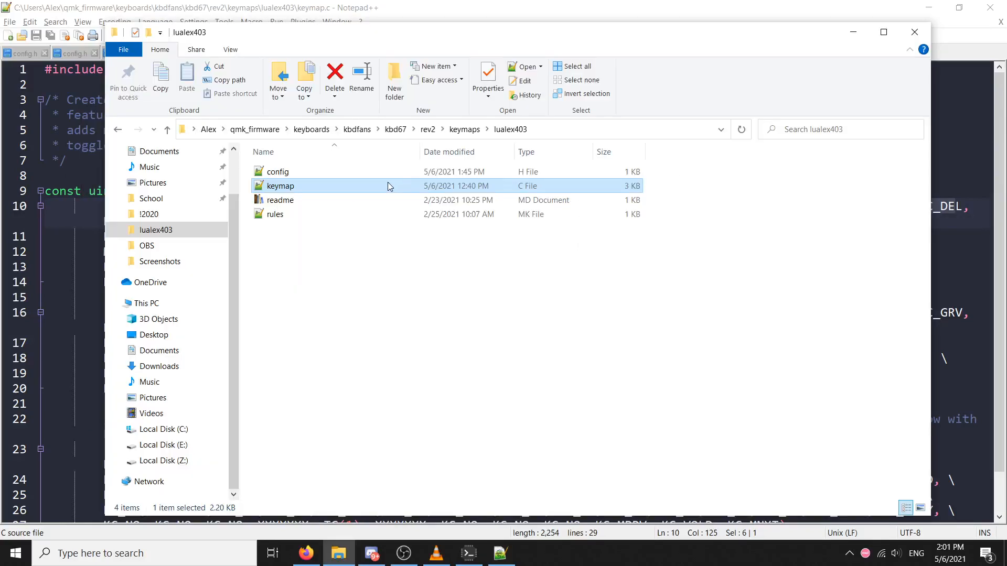
click(853, 34)
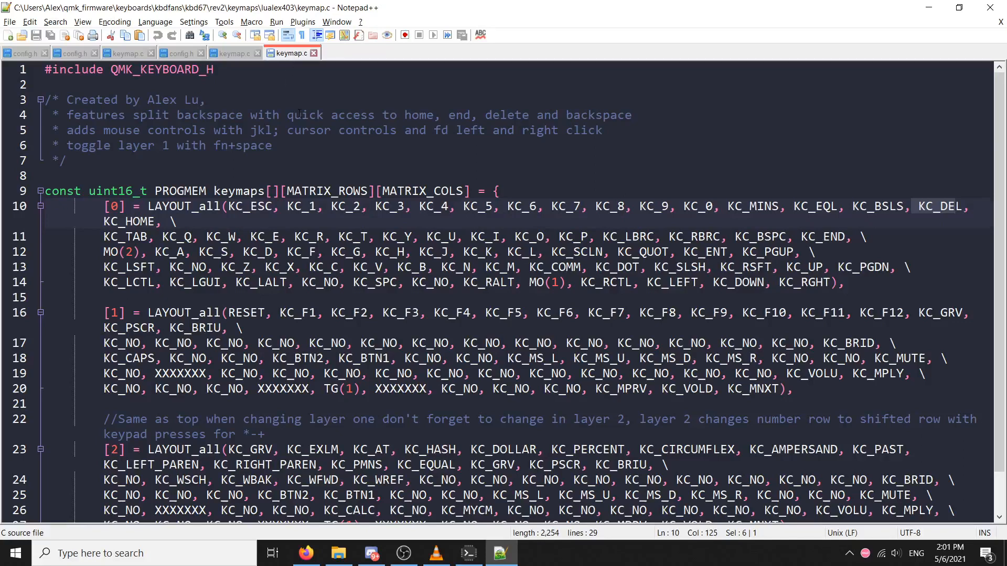
Look over the files in the jscatena88 keymap folder in File Explorer, and return to the keymaps folder
key(alt+Tab)
click(462, 213)
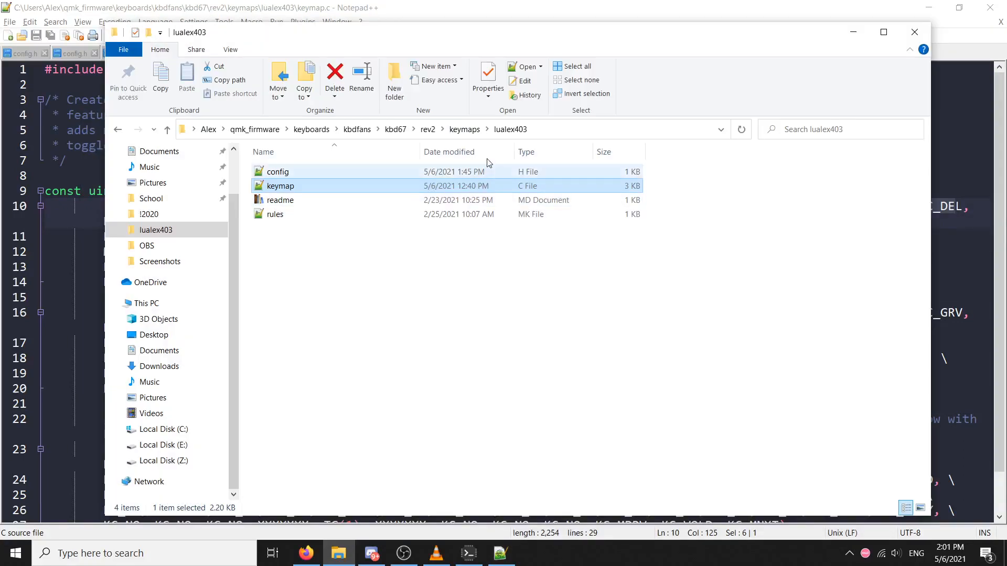
click(455, 131)
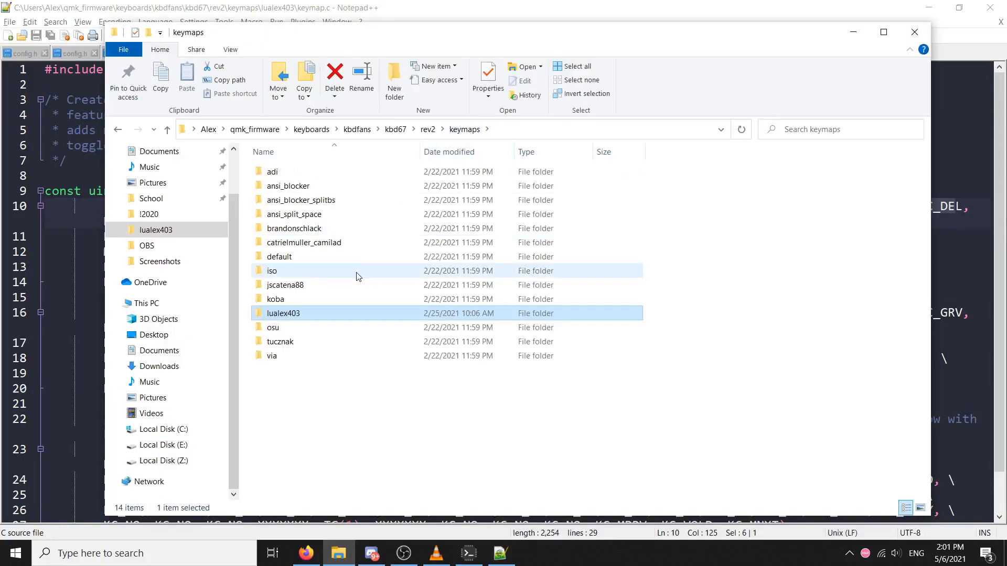
double_click(325, 287)
click(327, 183)
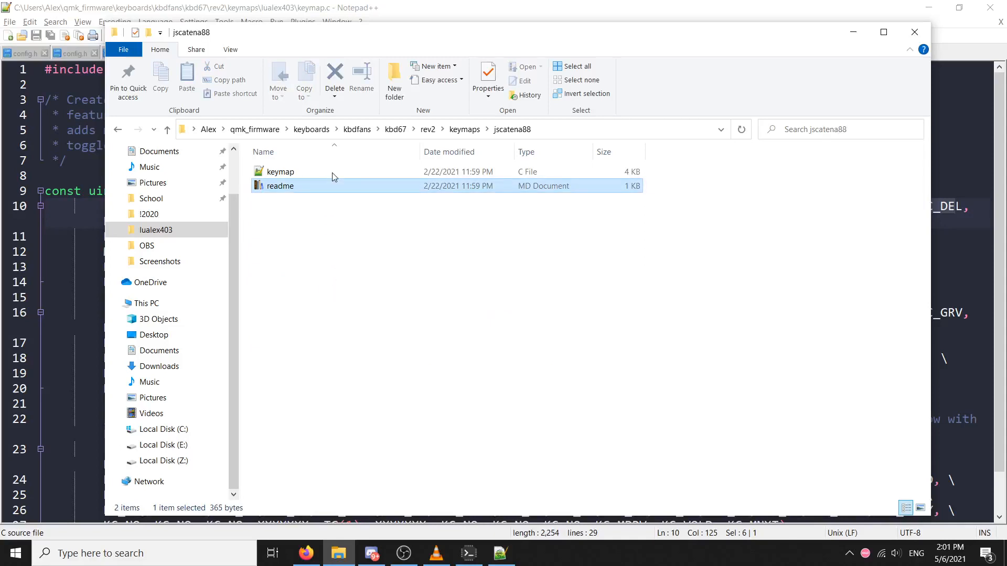
click(466, 135)
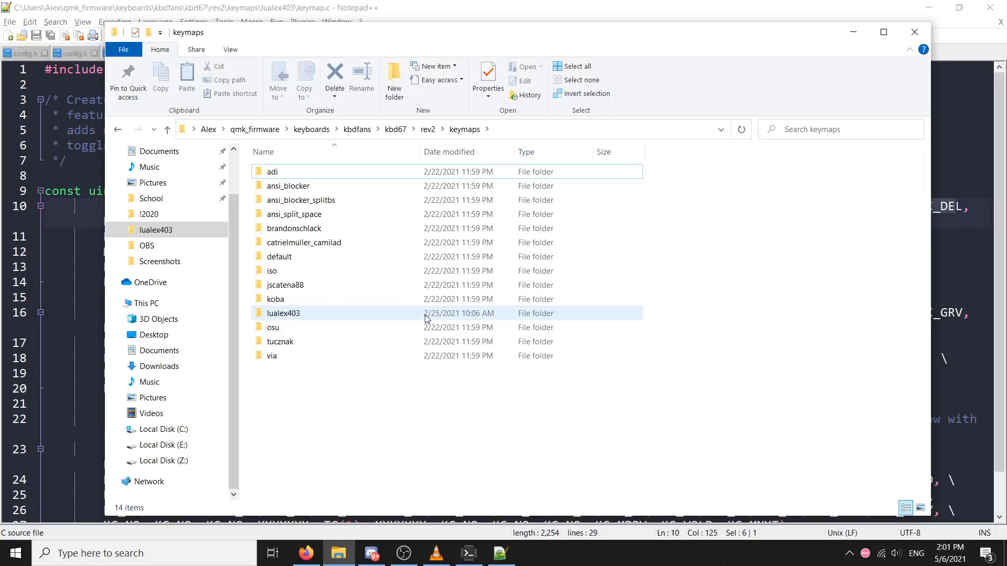
Look through the open custom config.h, the osu keymap.c and the custom keymap.c in Notepad++
click(74, 267)
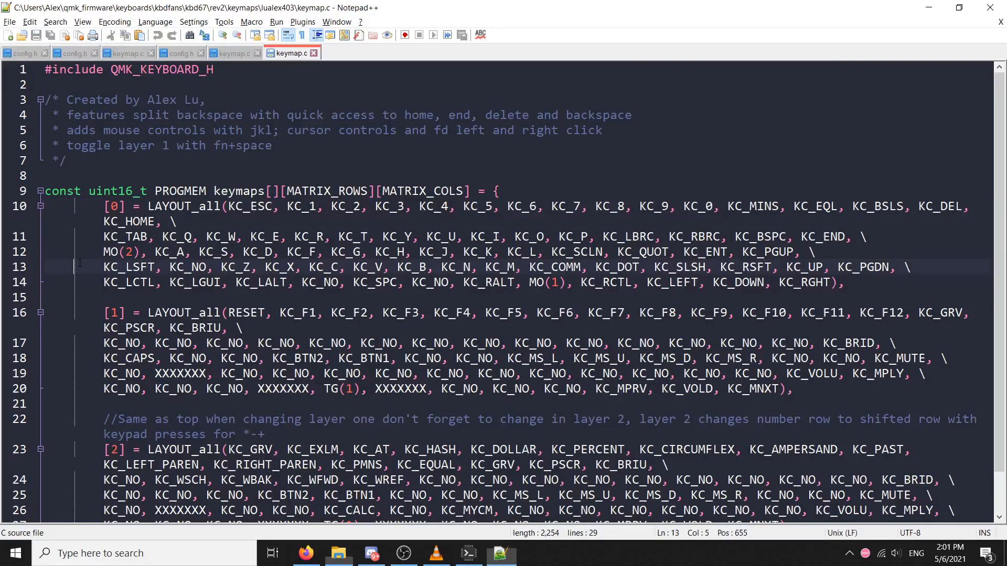
click(25, 53)
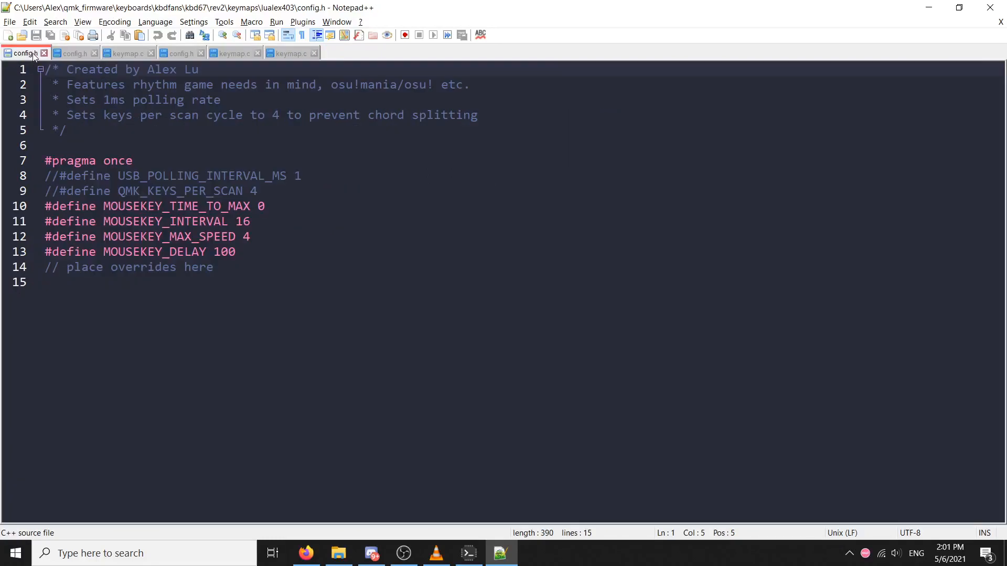
click(138, 55)
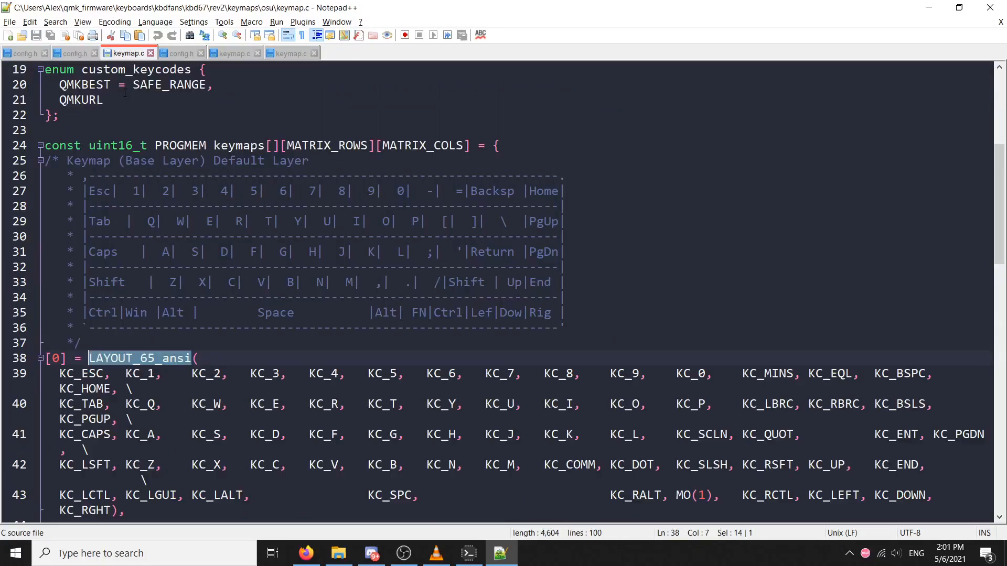
click(252, 54)
Reopen the custom keymap's keymap.c and copy its whole keymaps array with the three LAYOUT_all layers
key(alt+Tab)
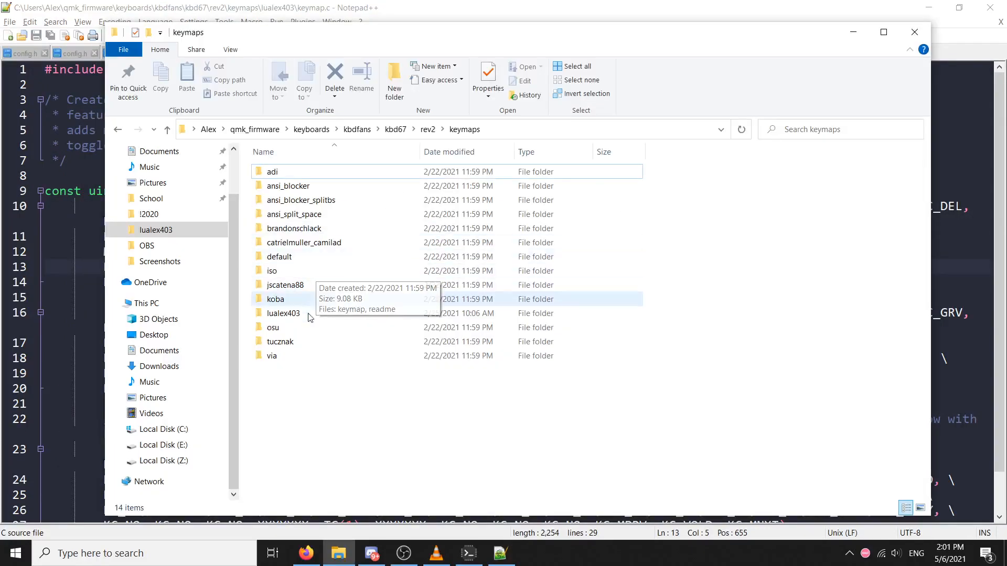
double_click(307, 318)
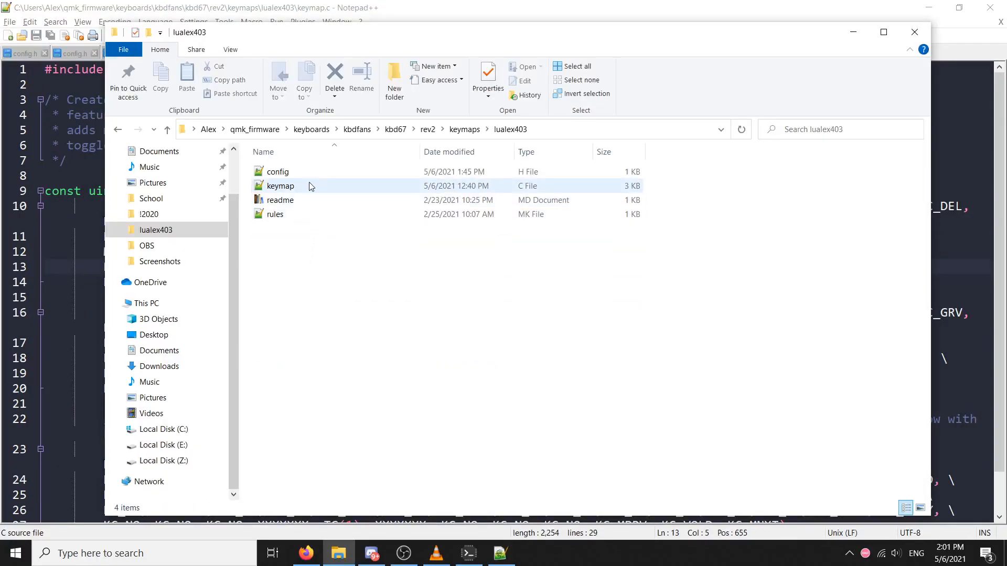
double_click(308, 186)
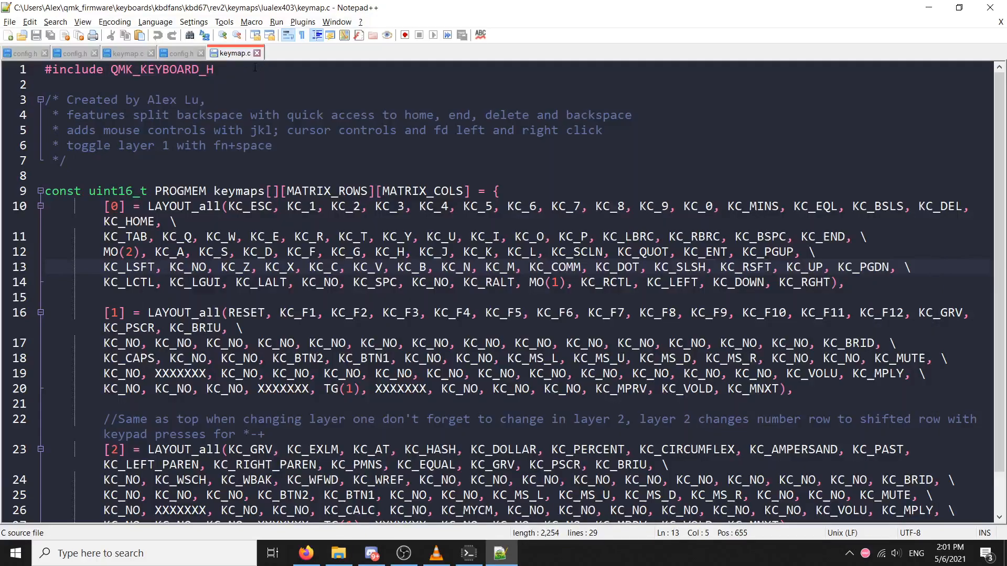
scroll(255, 67, down, 1)
drag(47, 145, 209, 498)
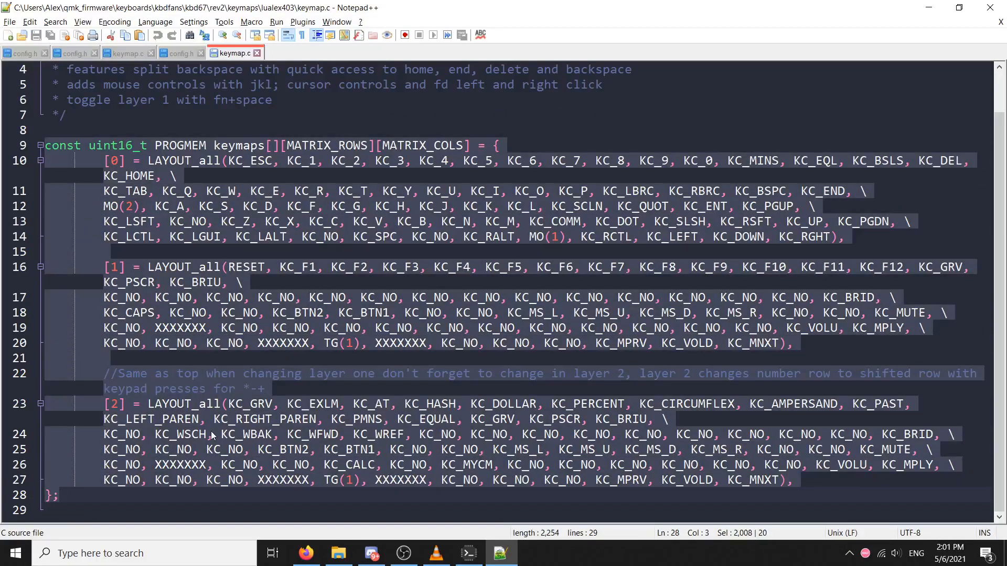
Open keymap.c from the osu folder inside the keymaps folder
click(187, 56)
click(136, 53)
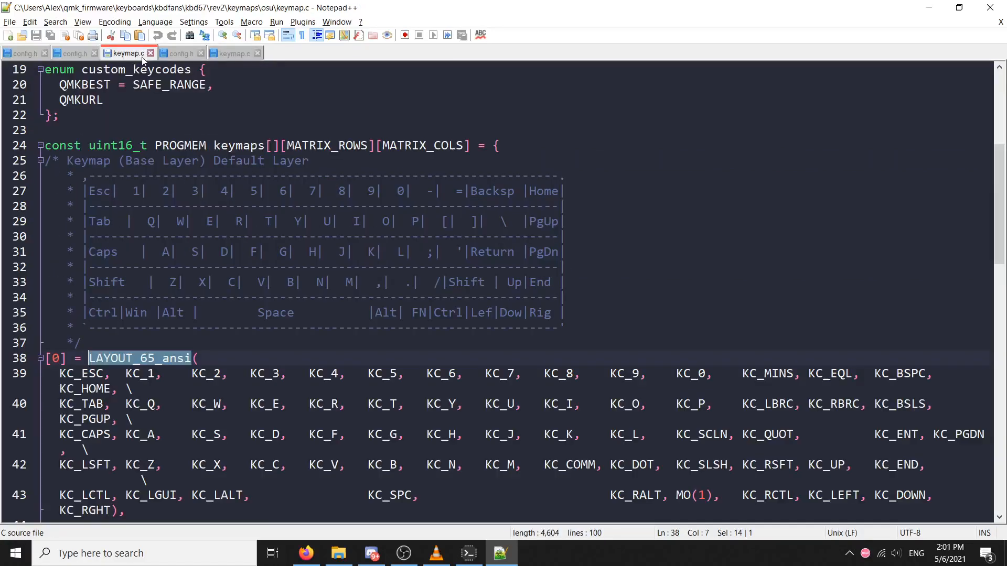
key(alt+Tab)
click(460, 131)
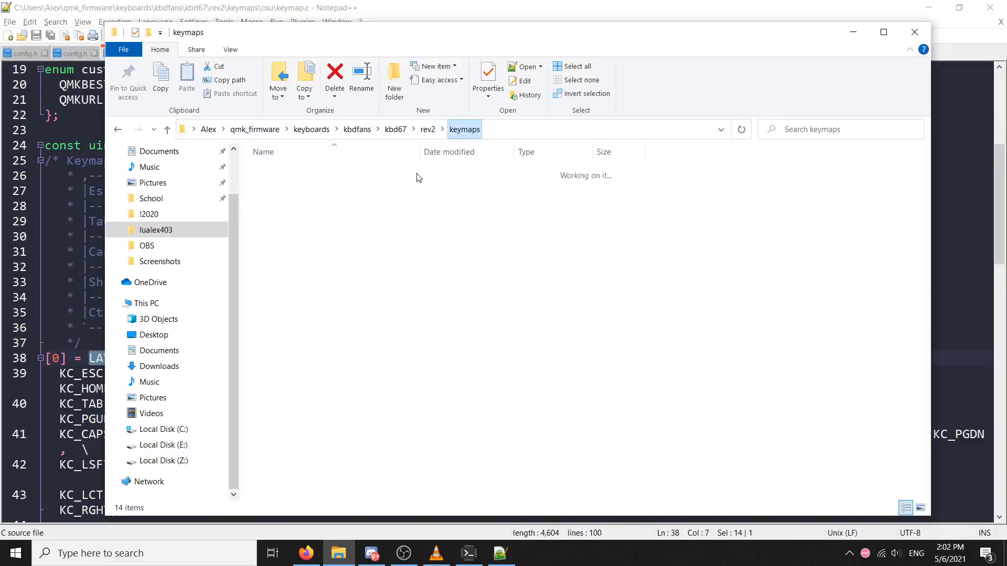
click(315, 332)
double_click(315, 332)
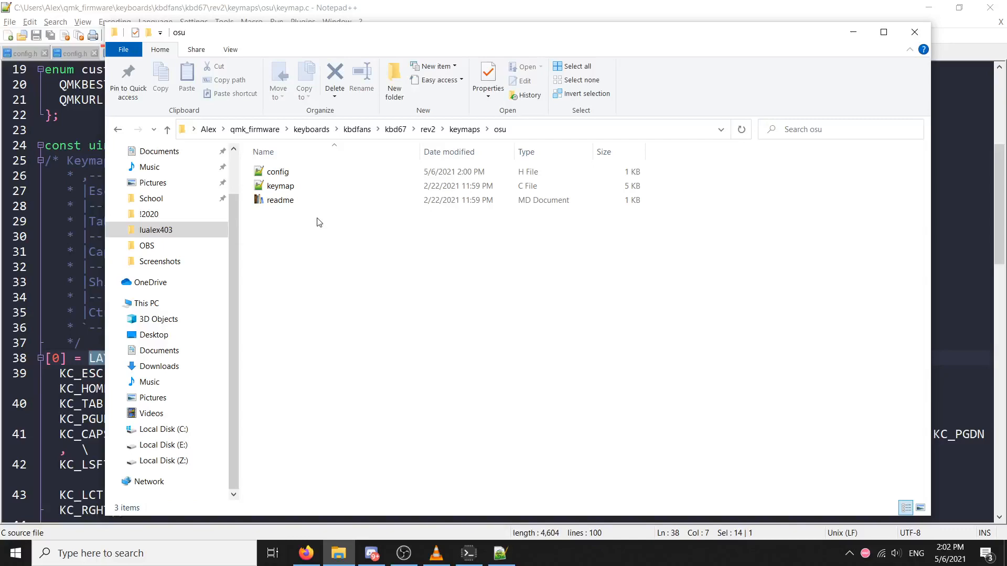
double_click(320, 184)
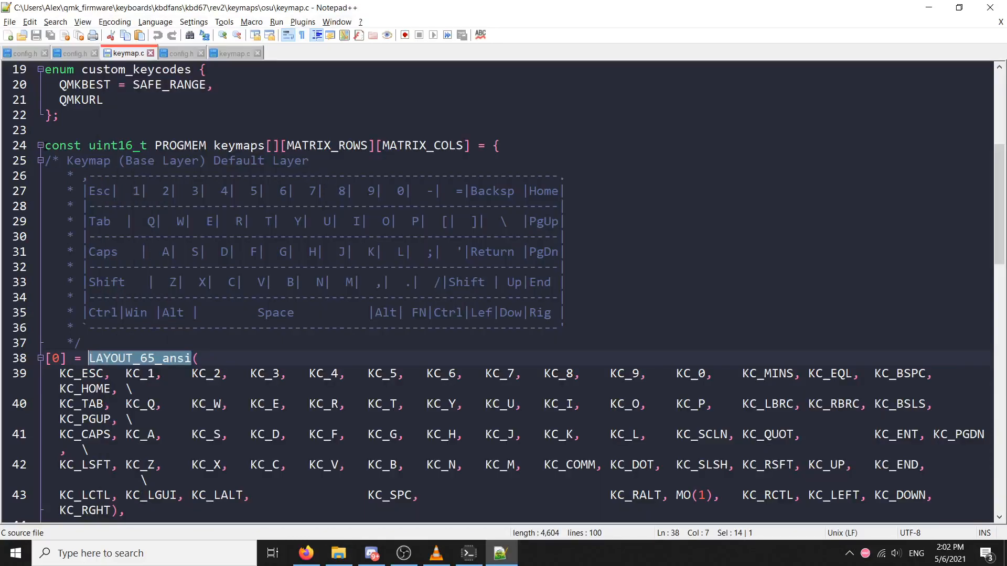
Replace the entire keymaps array in the osu keymap.c with the copied LAYOUT_all array, and save the file
scroll(221, 282, down, 15)
drag(46, 146, 61, 238)
scroll(77, 236, up, 7)
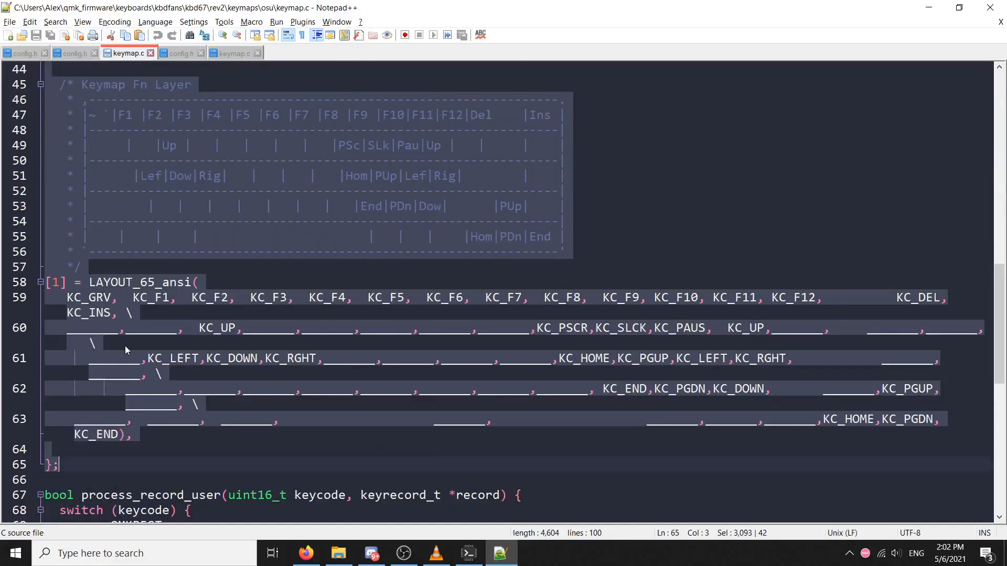
scroll(124, 345, up, 8)
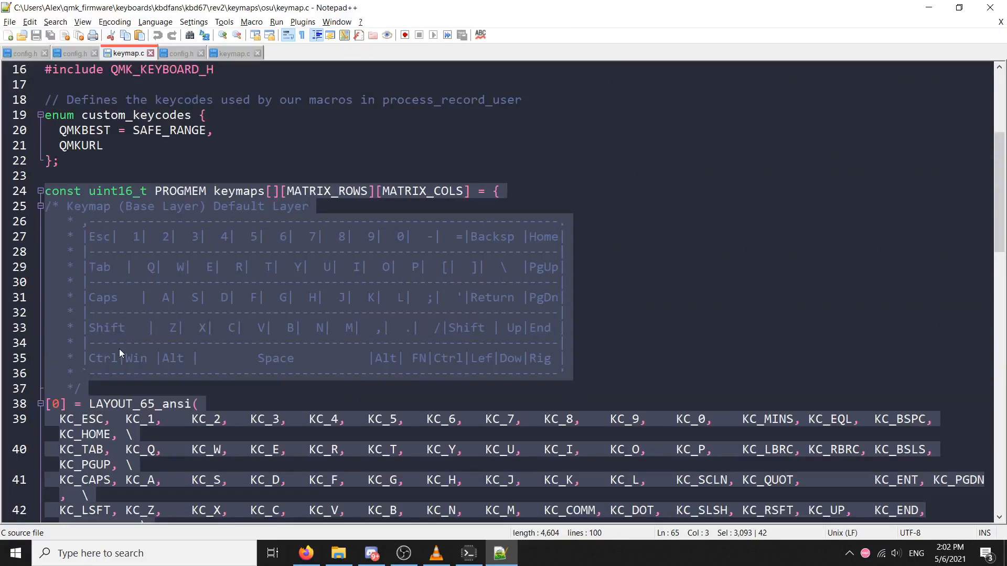
key(Delete)
key(ctrl+v)
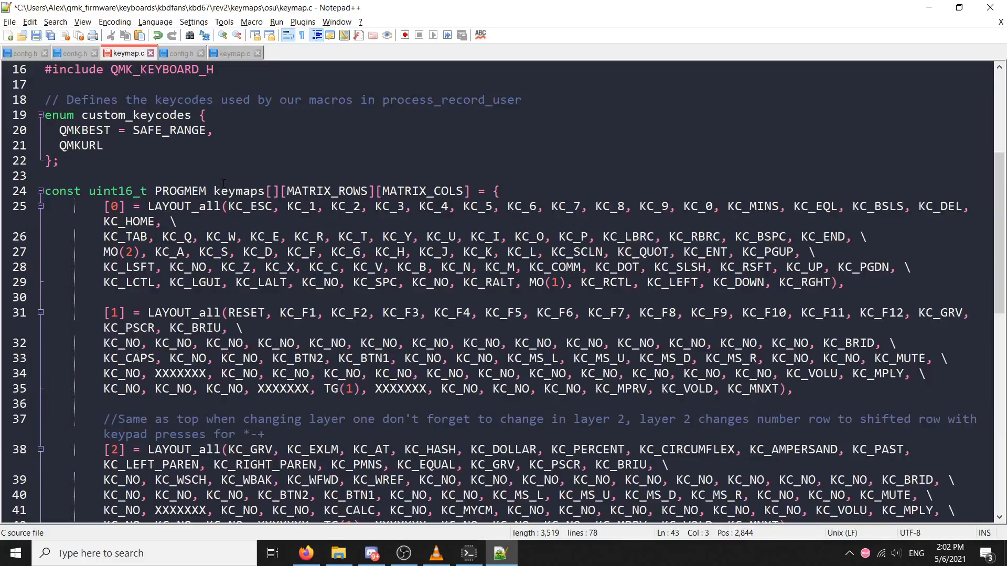
drag(410, 257, 559, 297)
click(568, 308)
scroll(563, 296, down, 2)
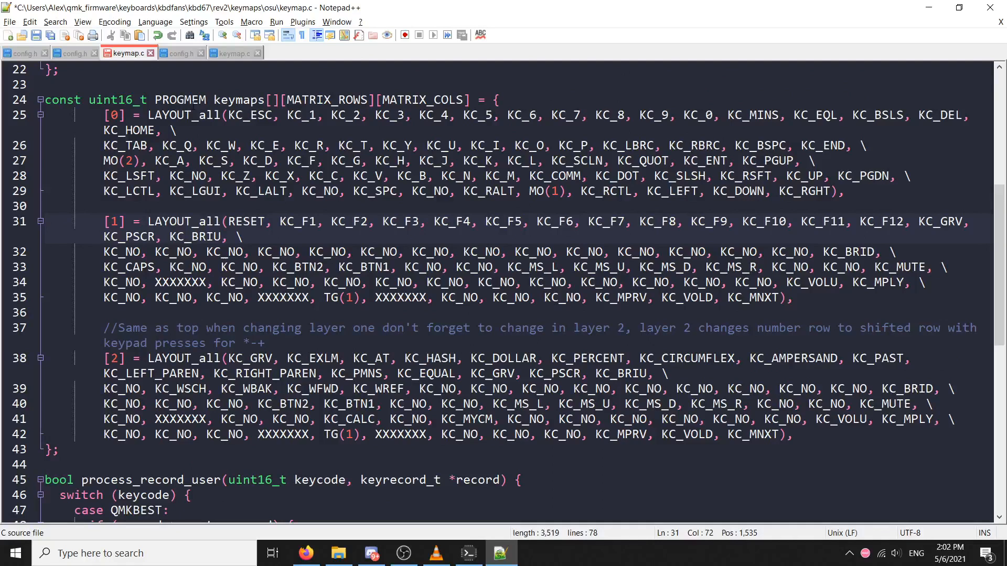
key(ctrl+s)
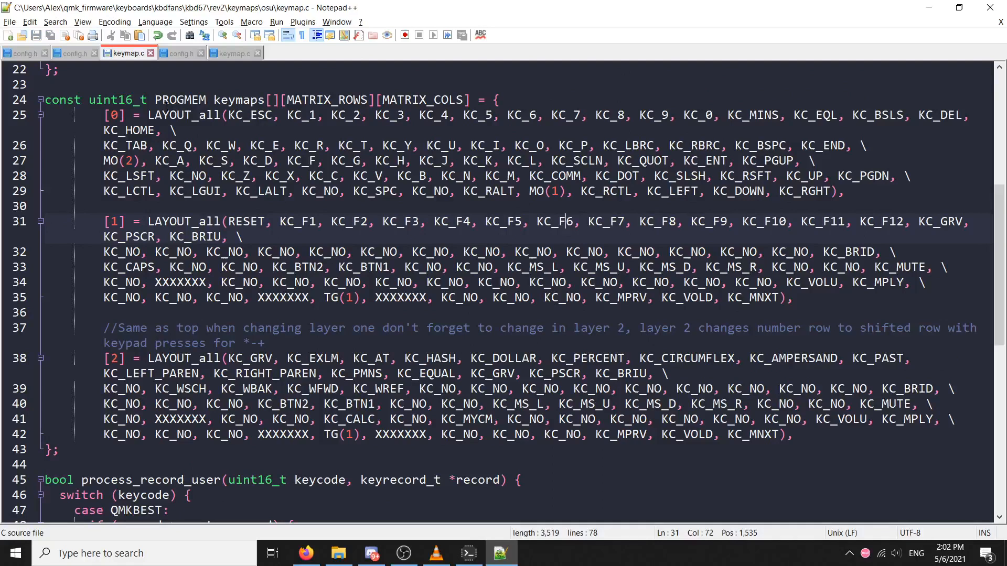
Switch to QMK MSYS and build the osu firmware with the command qmk compile
click(938, 6)
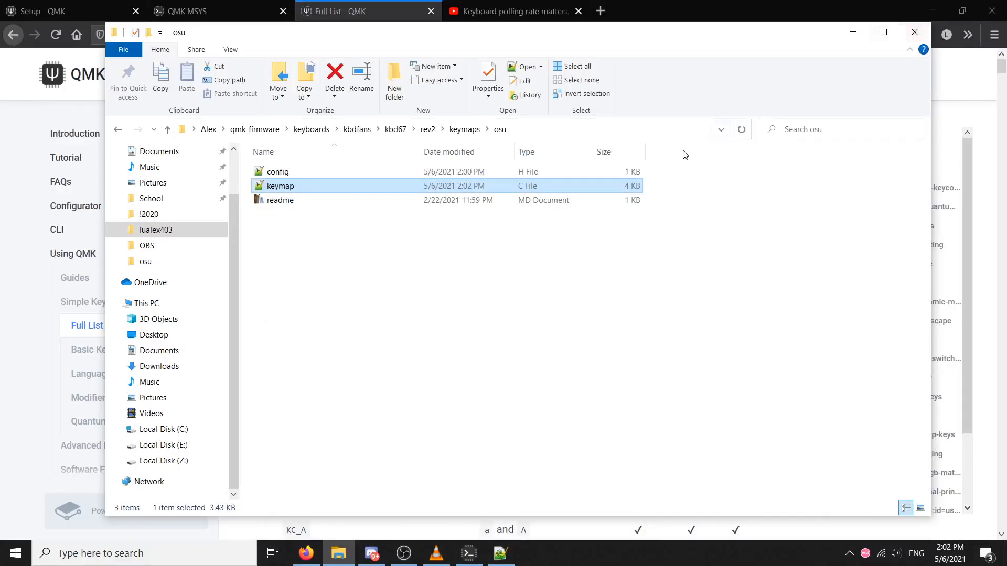
click(468, 553)
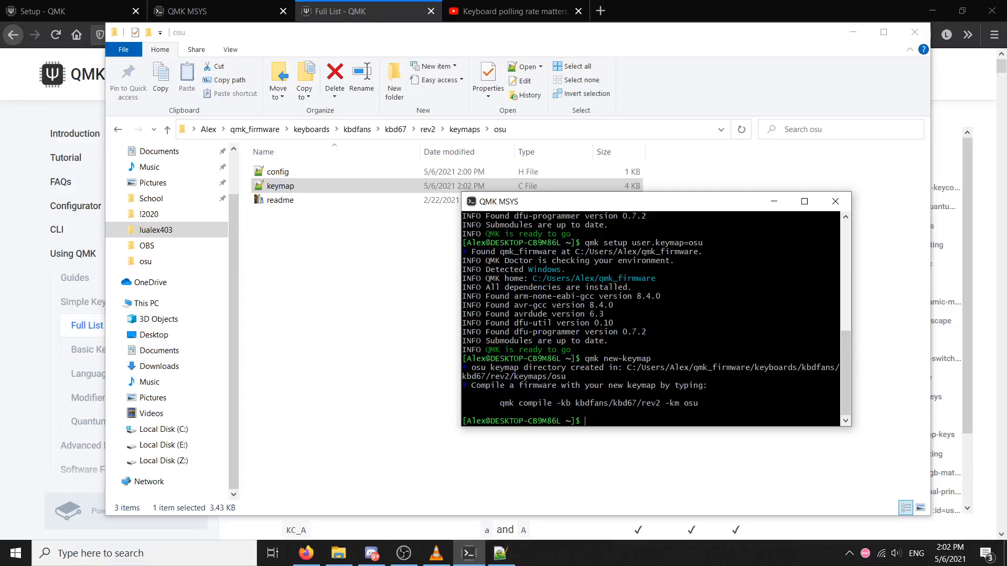
text(qmk compile)
key(Return)
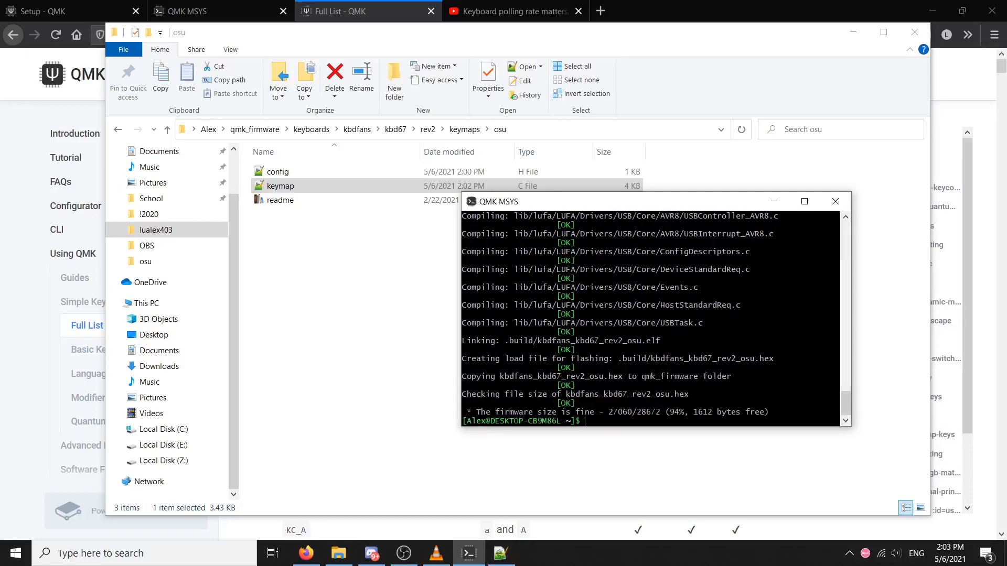
Flash the firmware to the keyboard with qmk flash, and test it by entering random letters at the prompt and erasing them
text(qmk flash)
key(Return)
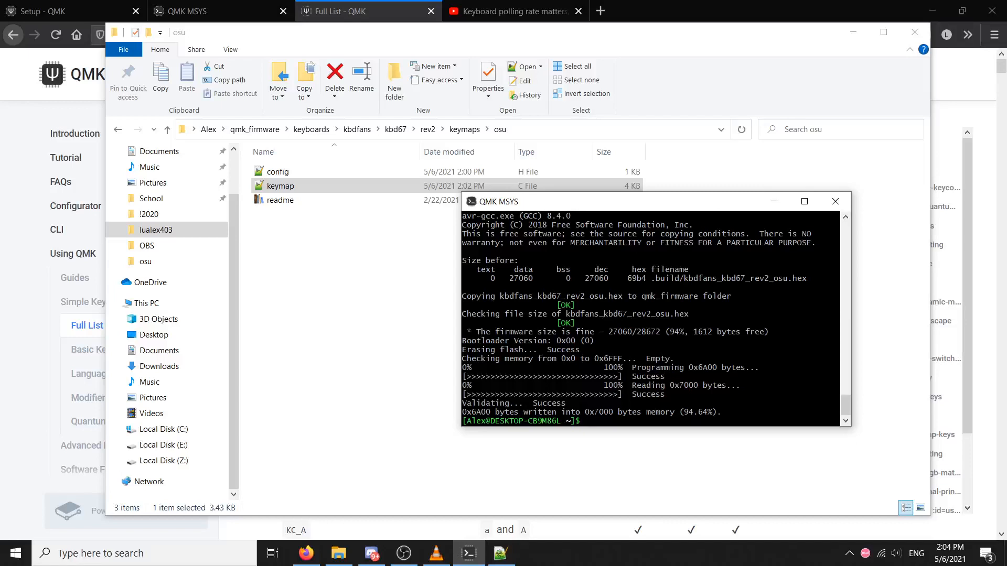
text(asd;lfkasdf;laksdjf)
key(BackSpace)
key(BackSpace)
key(BackSpace)
key(BackSpace)
key(BackSpace)
key(BackSpace)
key(BackSpace)
key(BackSpace)
key(BackSpace)
key(BackSpace)
key(BackSpace)
key(BackSpace)
key(BackSpace)
key(BackSpace)
key(BackSpace)
key(BackSpace)
key(BackSpace)
key(BackSpace)
key(BackSpace)
click(839, 463)
click(839, 462)
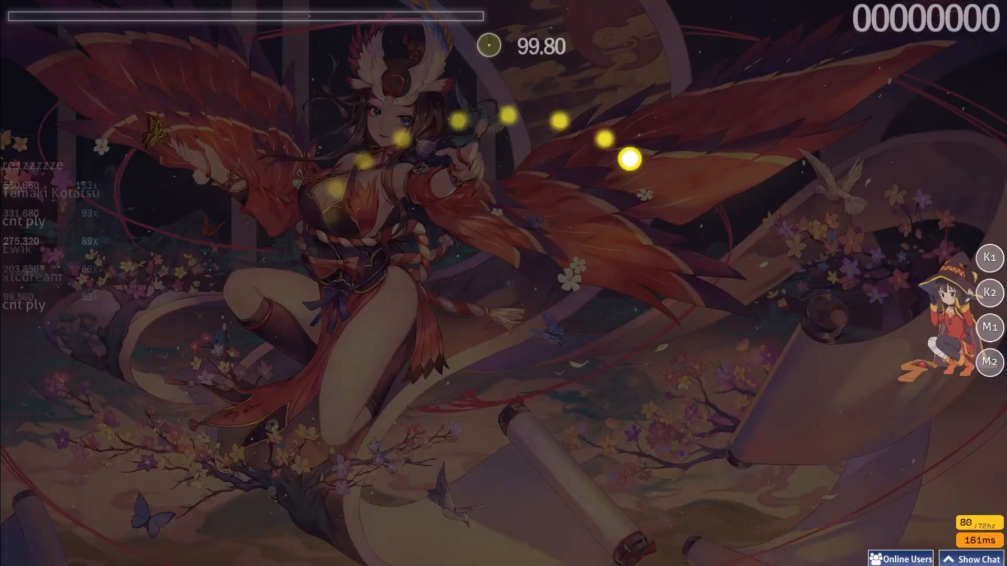
key(x)
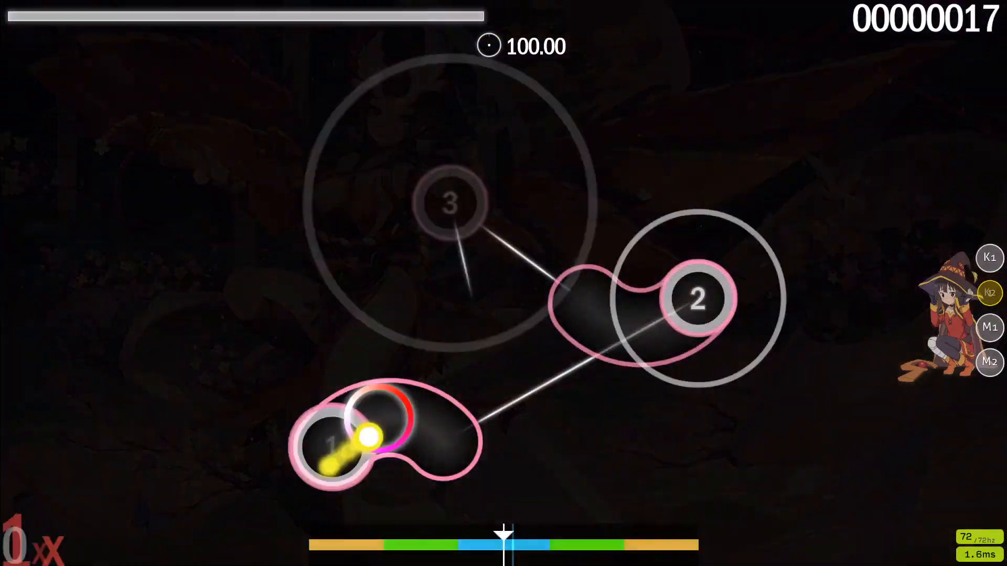
key(z)
key(x)
key(z)
key(x)
key(z)
key(x)
key(z)
key(z)
key(z)
key(z)
key(x)
key(z)
key(z)
key(z)
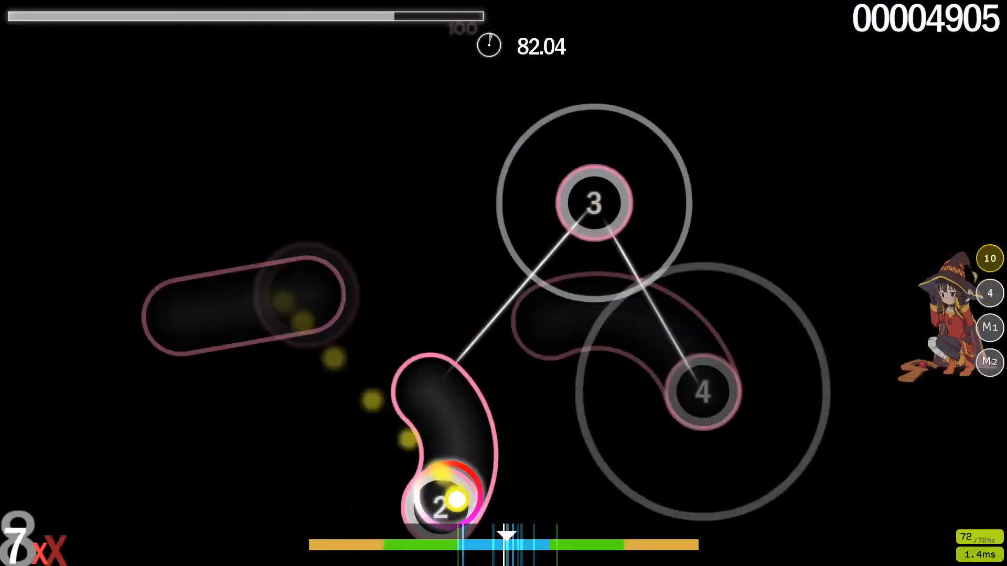
key(x)
key(z)
key(x)
key(z)
key(x)
key(z)
key(z)
key(x)
key(x)
key(x)
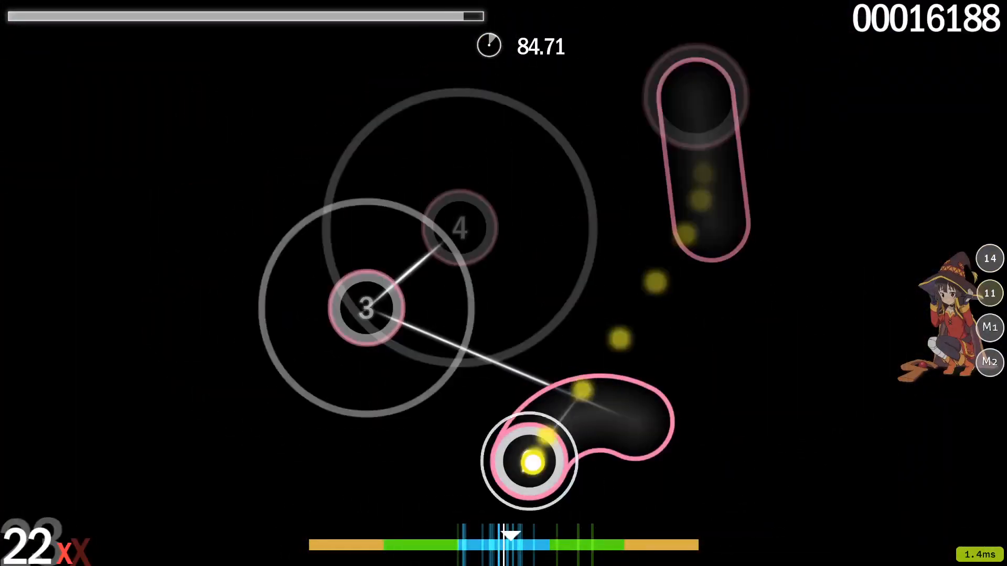
key(x)
key(x)
key(x)
key(x)
key(x)
key(x)
key(x)
key(x)
key(x)
key(Escape)
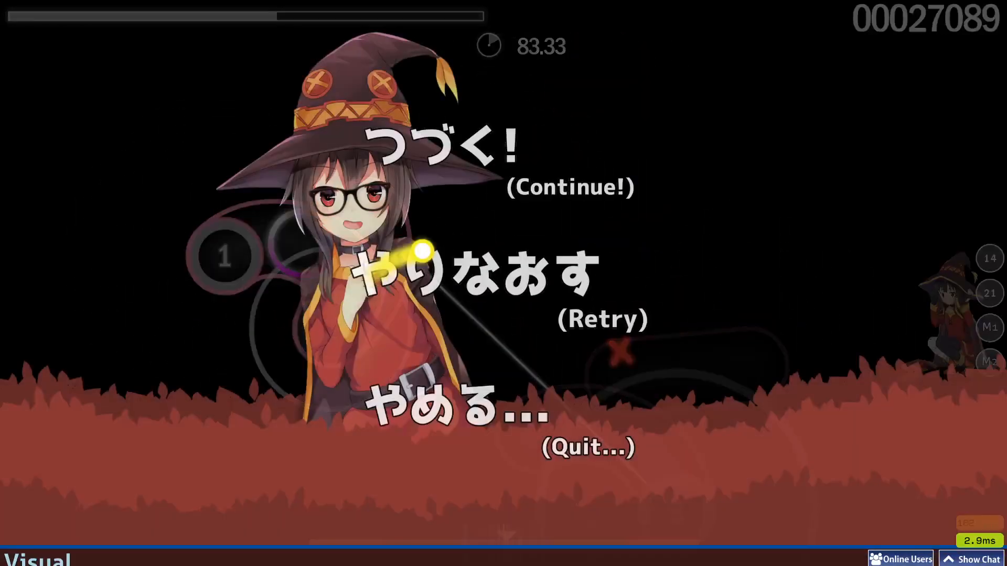
click(507, 175)
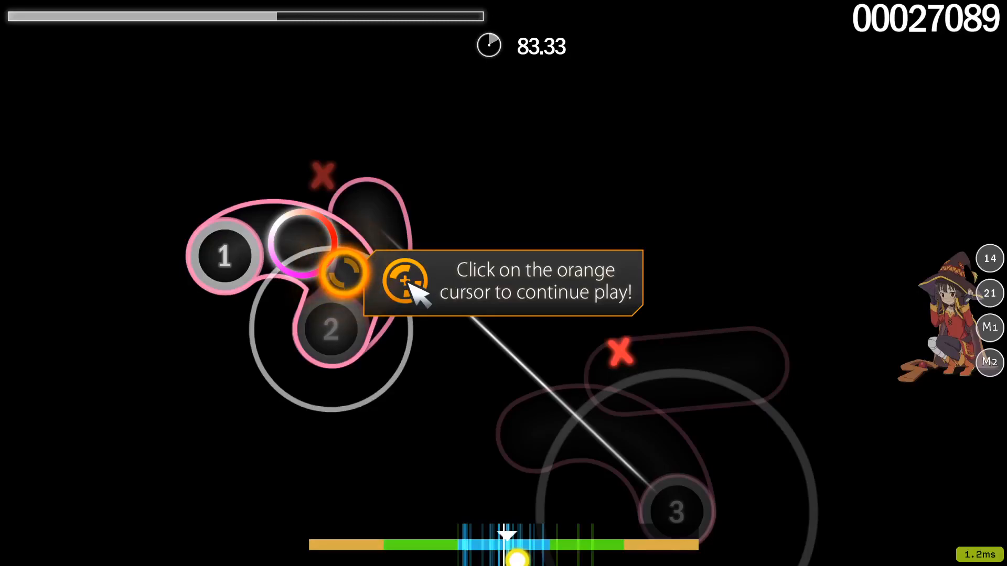
click(341, 273)
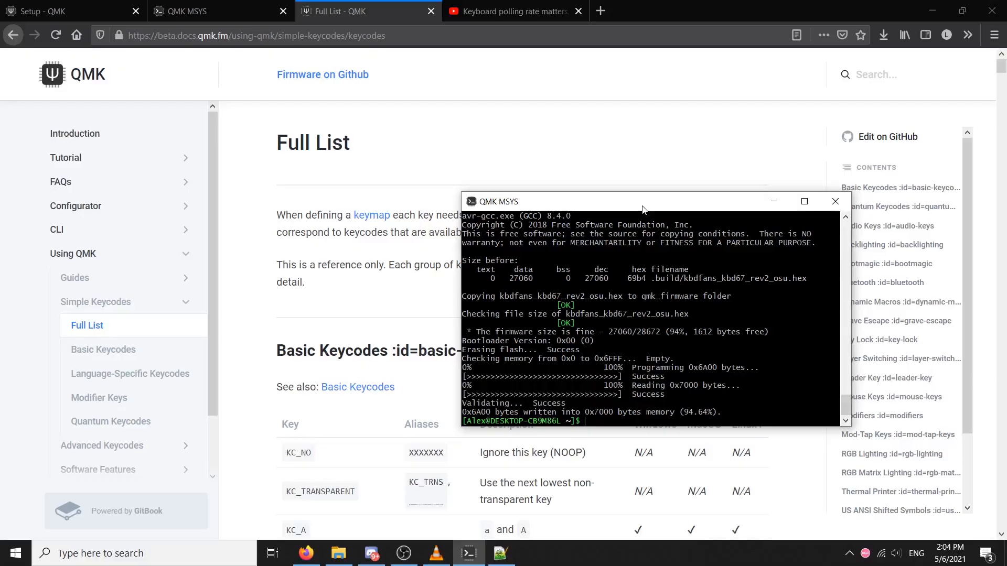
drag(642, 198, 694, 199)
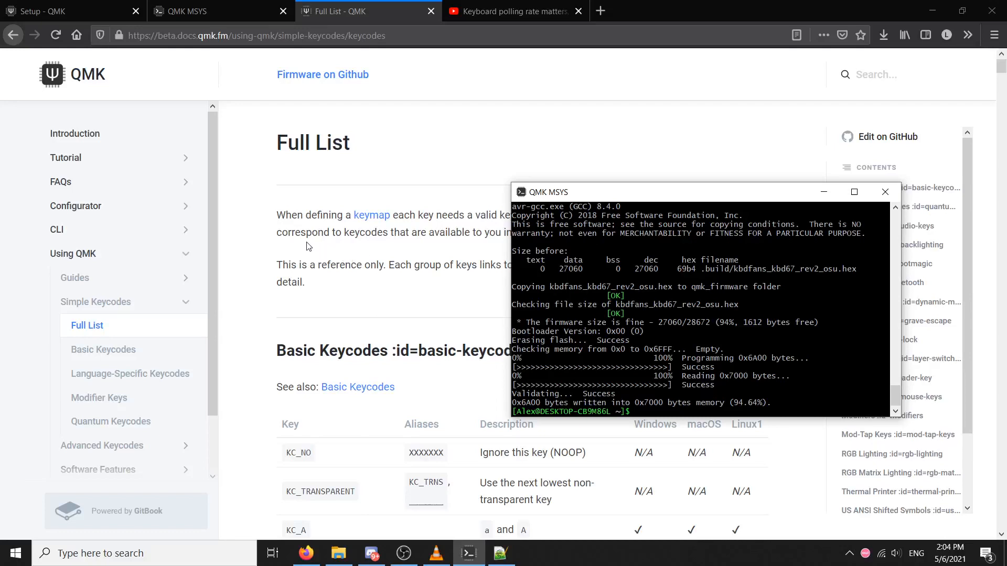